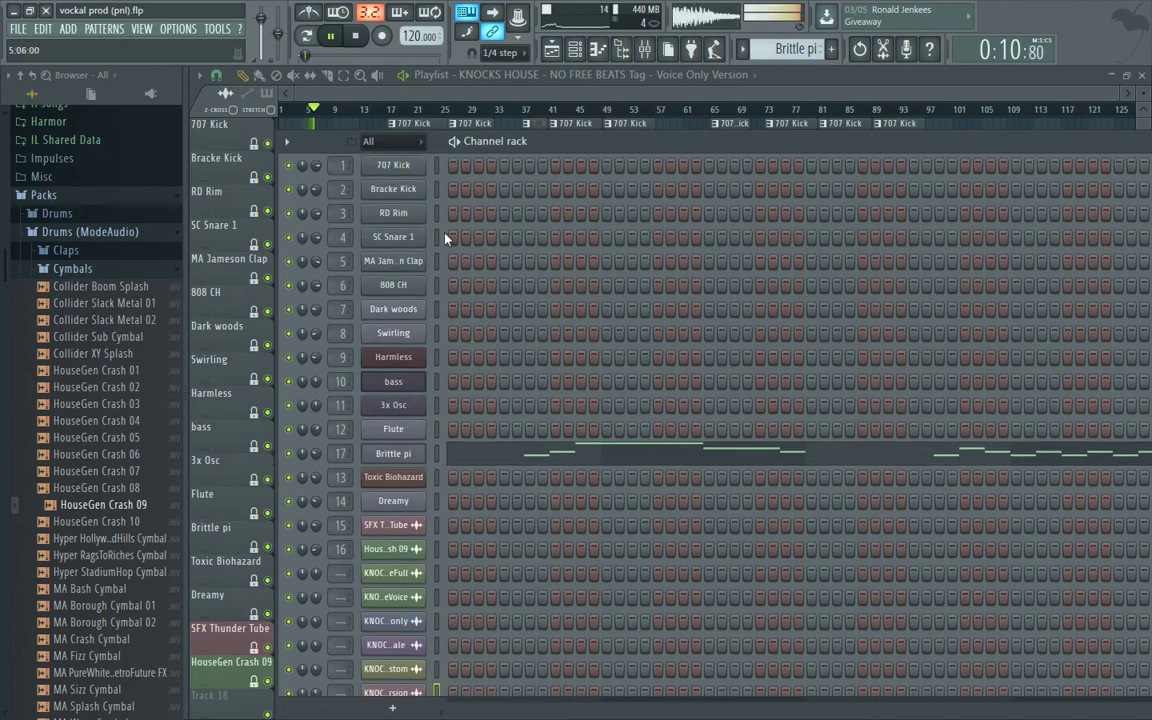
# - Filter the channel rack to list only the Unsorted channels
pyautogui.scroll(-1, 437, 240)
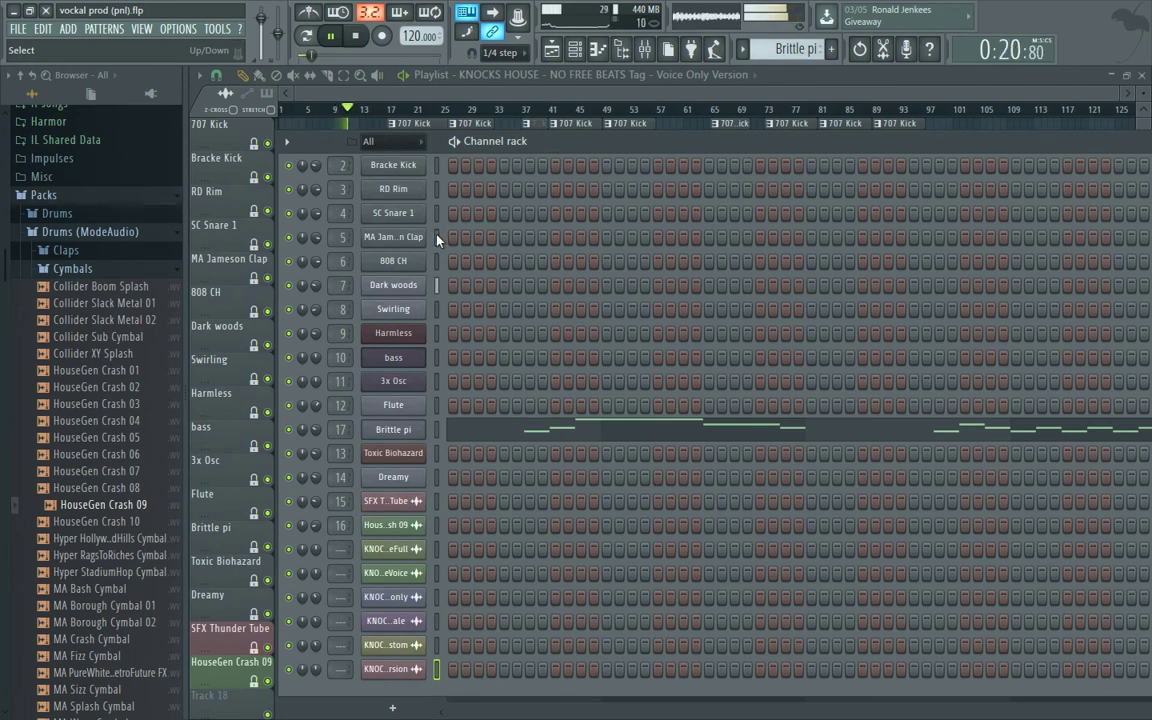
pyautogui.scroll(1, 437, 238)
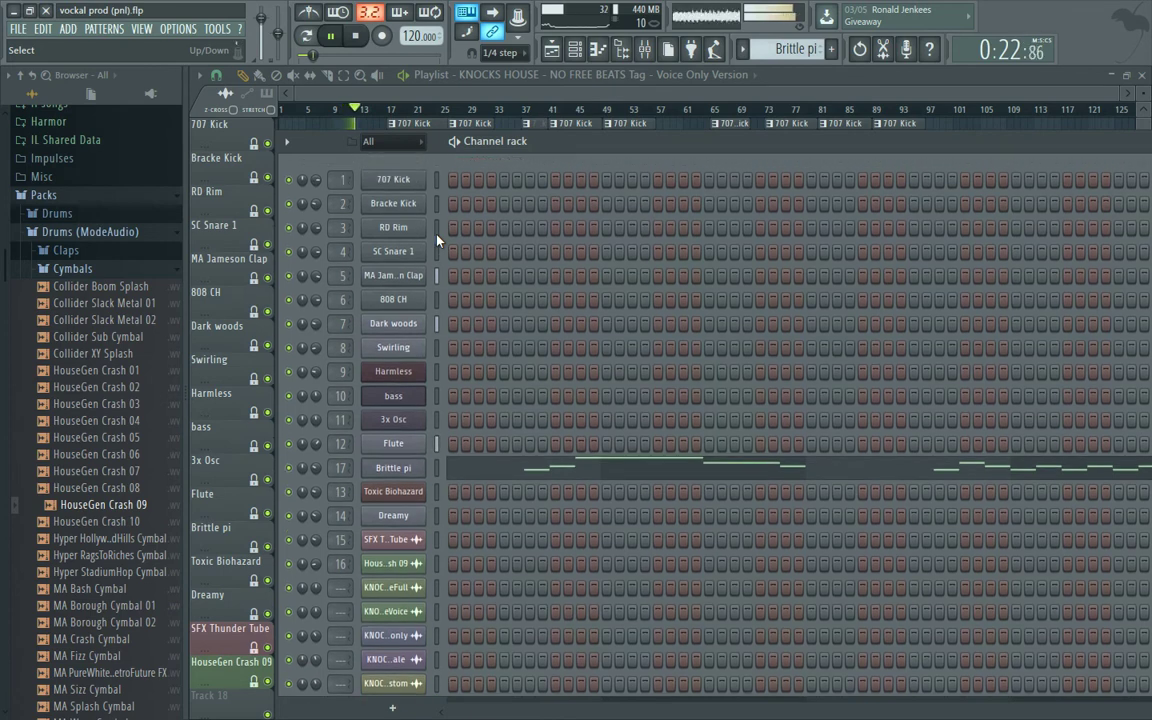
pyautogui.scroll(-1, 437, 238)
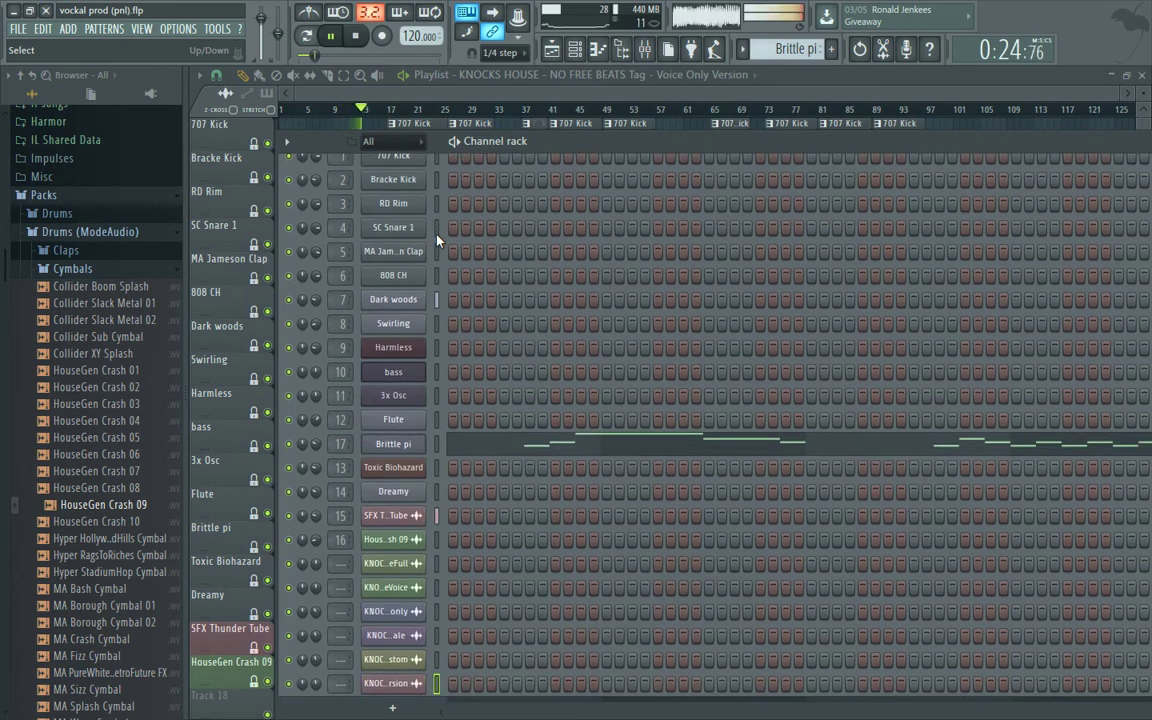
pyautogui.scroll(1, 437, 238)
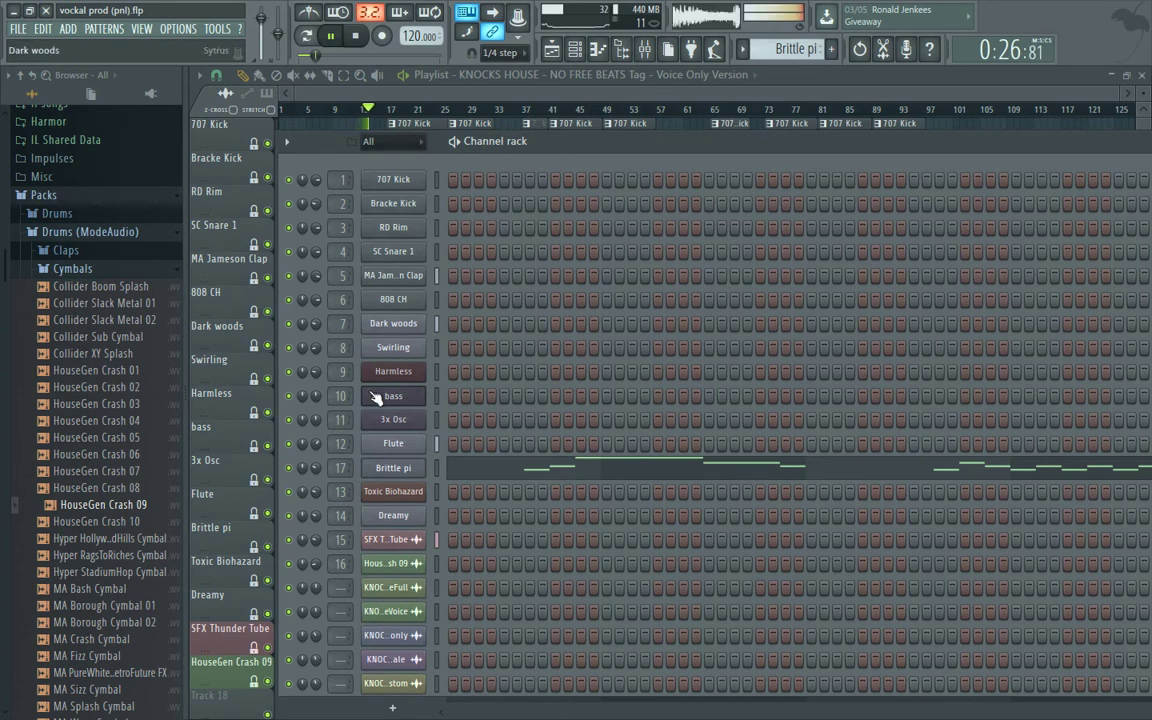
pyautogui.click(388, 141)
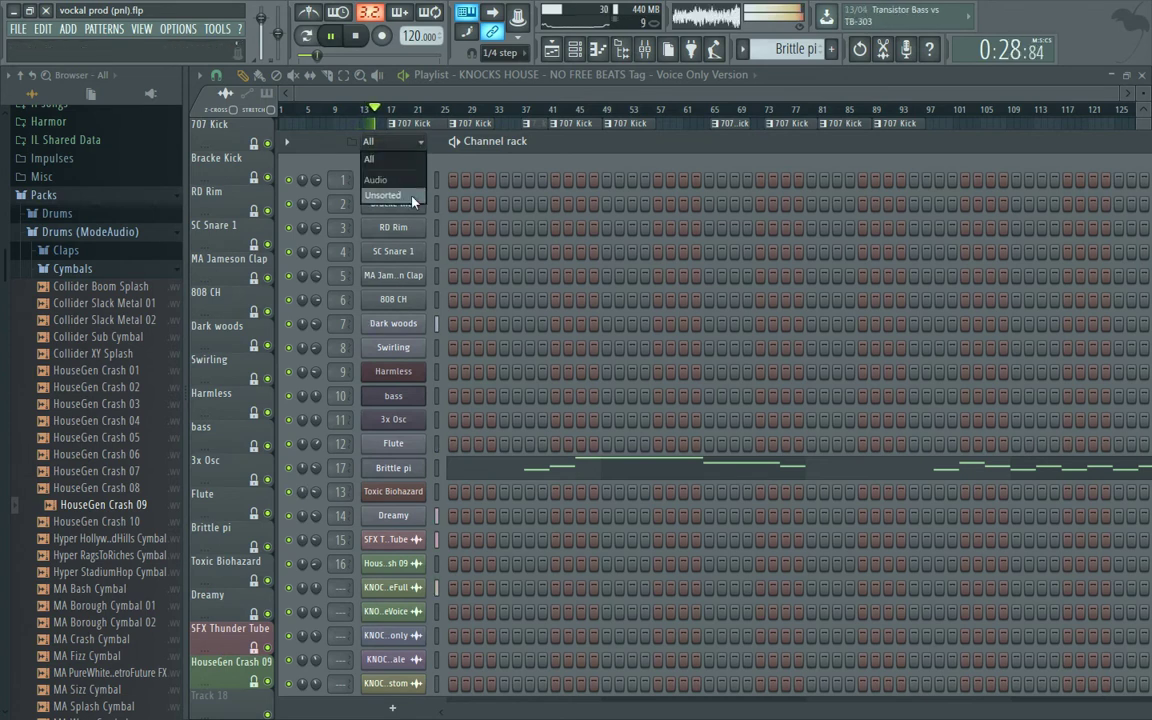
pyautogui.click(412, 197)
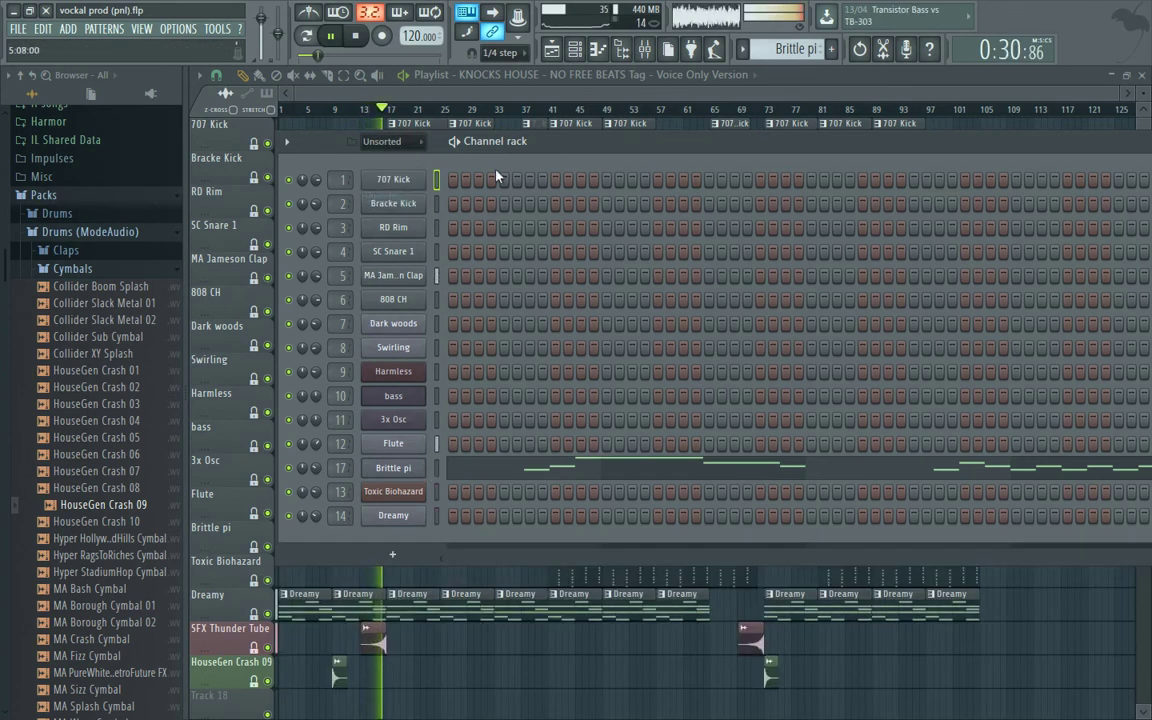
# - Step back through the patterns to Dark woods and forward to bass, viewing each channel's notes in the channel rack
pyautogui.press('KP_Subtract')
pyautogui.press('KP_Subtract')
pyautogui.press('KP_Subtract')
pyautogui.press('KP_Subtract')
pyautogui.press('KP_Subtract')
pyautogui.press('KP_Subtract')
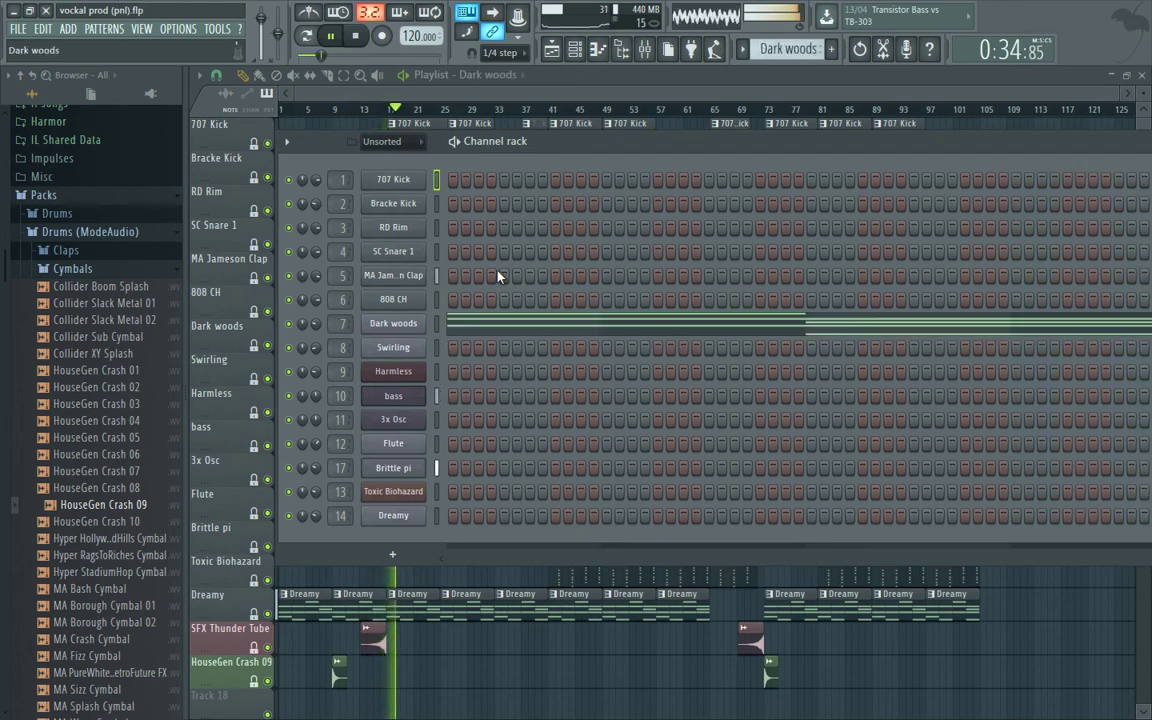
pyautogui.press('KP_Add')
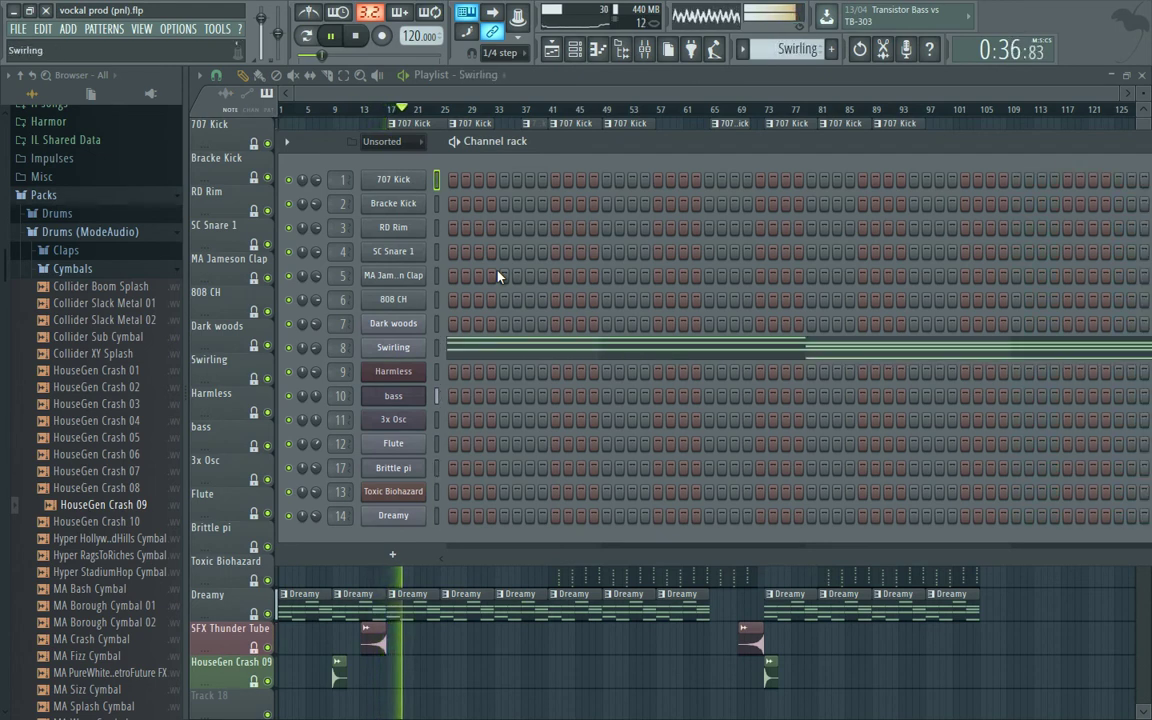
pyautogui.press('KP_Add')
pyautogui.press('KP_Add')
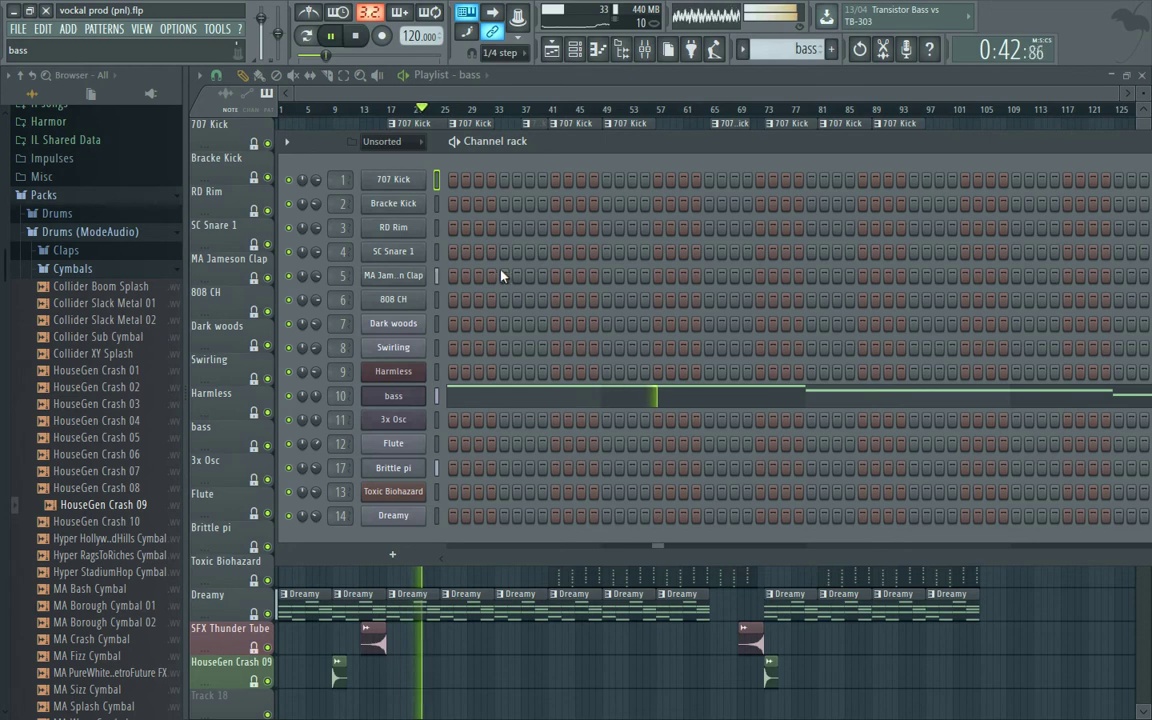
# - Examine the whole bass line in the bass channel's piano roll and return to the channel rack
pyautogui.click(545, 395)
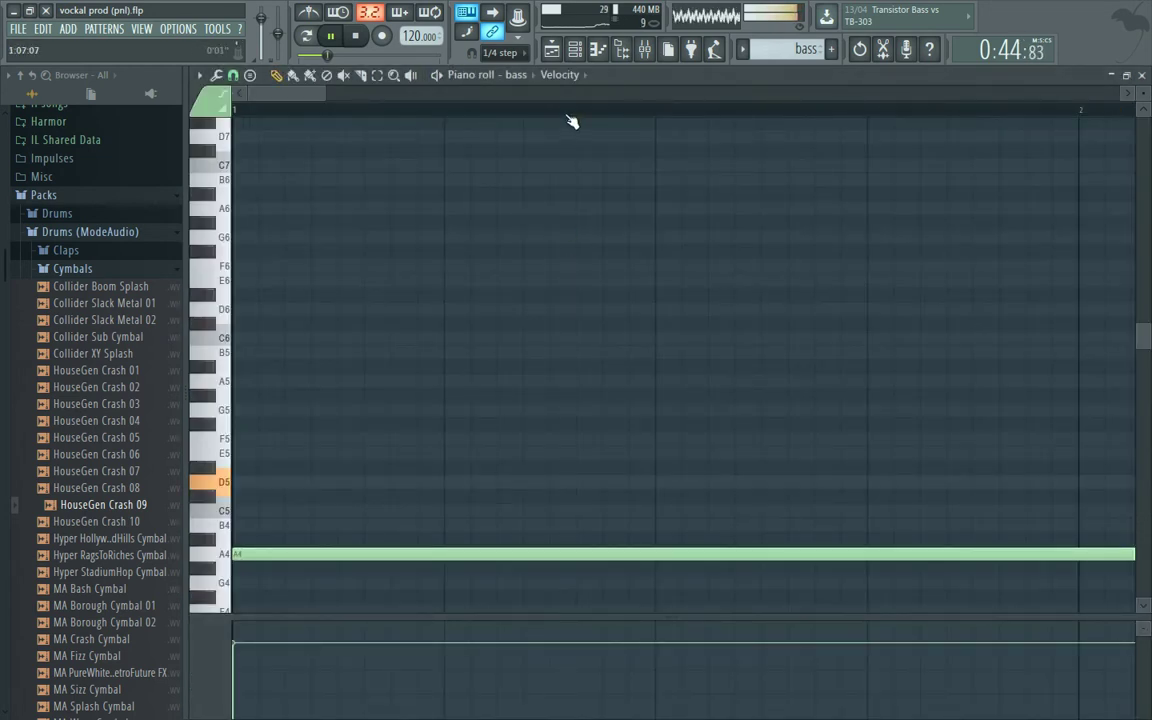
pyautogui.scroll(-9, 574, 111)
pyautogui.scroll(-1, 610, 298)
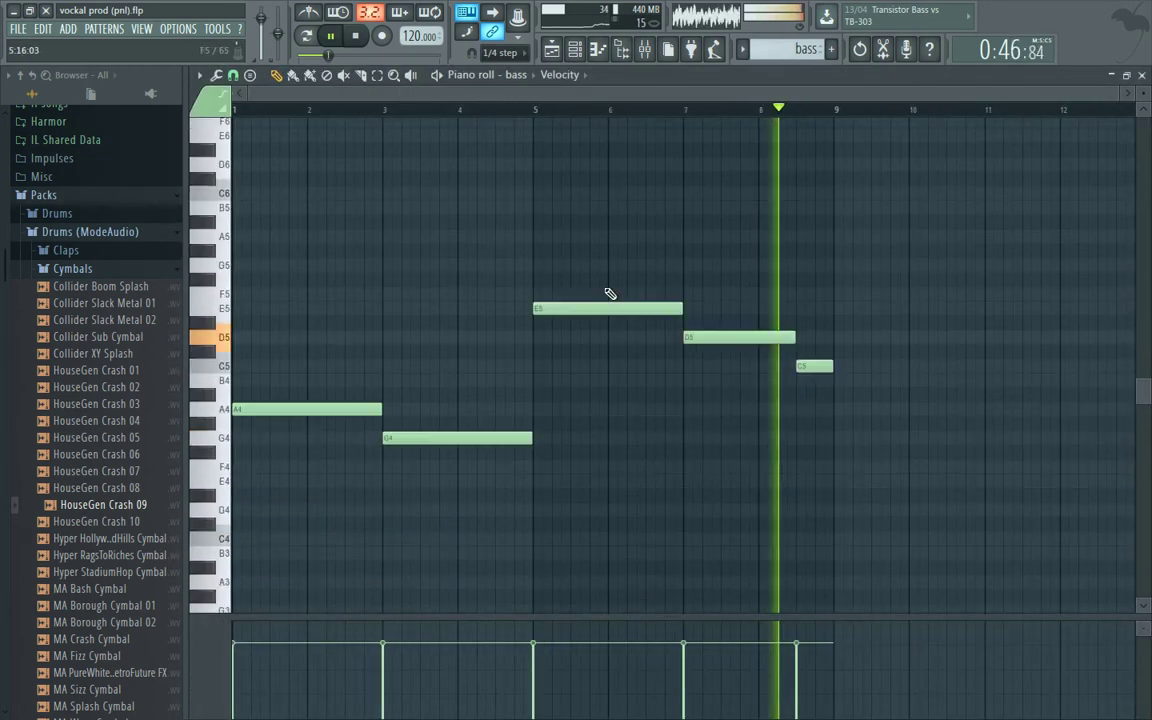
pyautogui.scroll(-3, 610, 298)
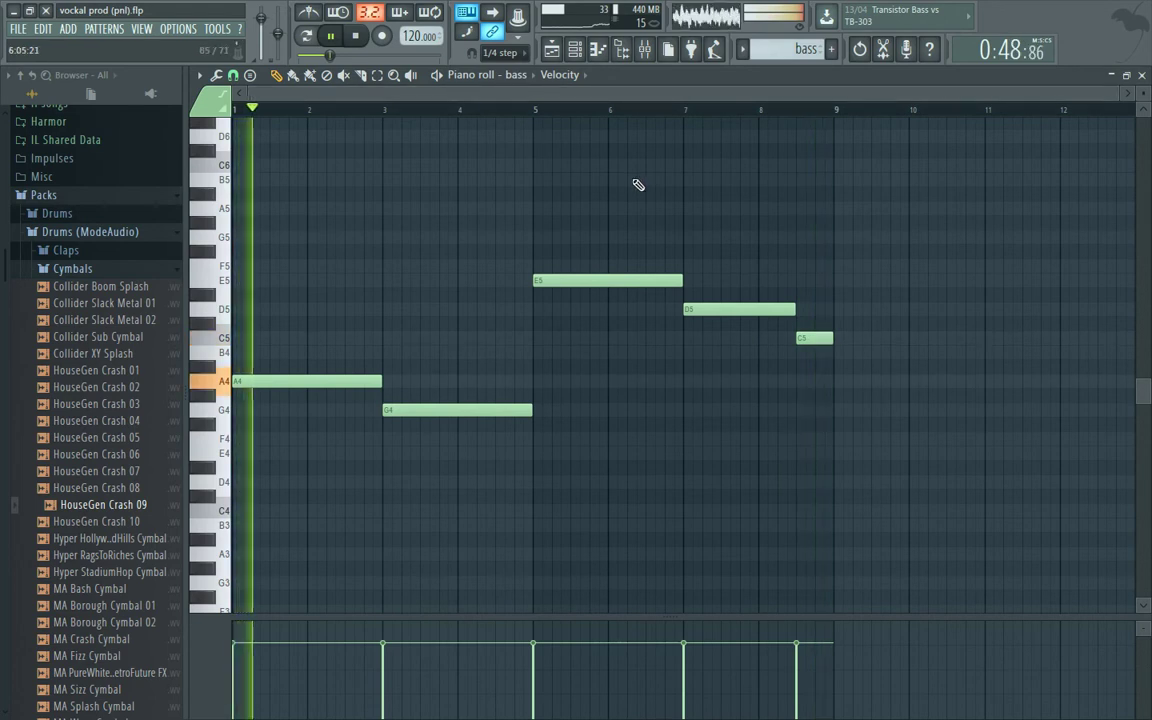
pyautogui.press('F7')
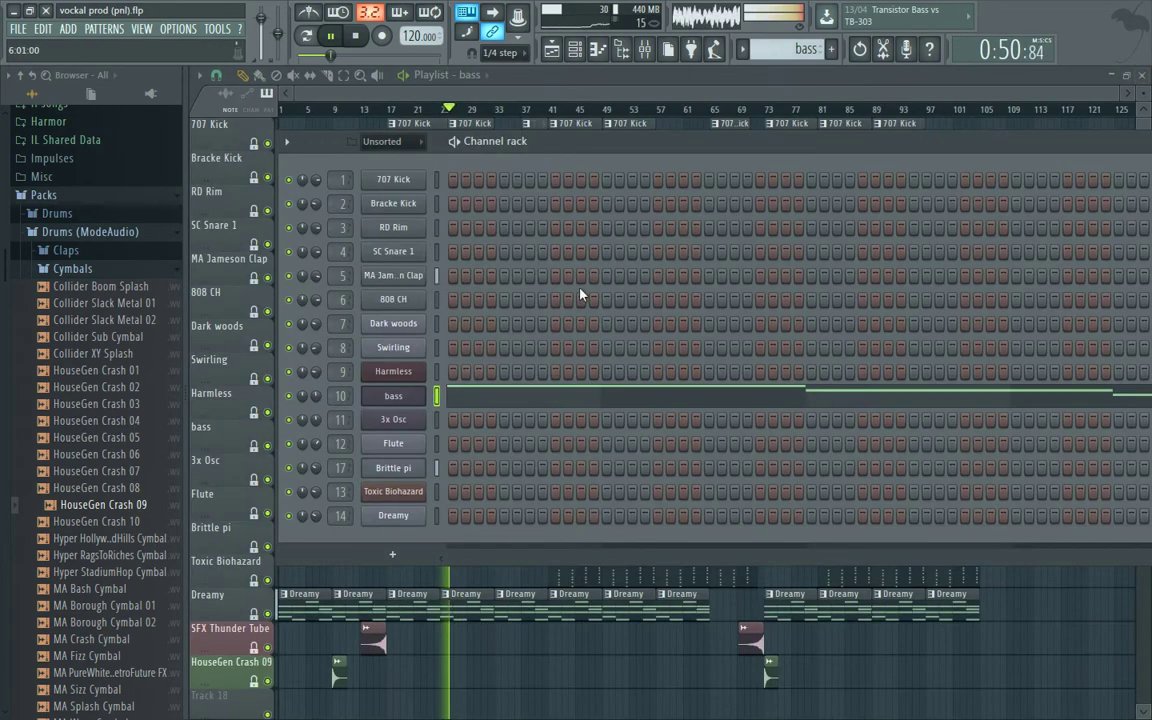
# - Examine the Brittle pi melody in its piano roll, and view the Toxic Biohazard and Dreamy patterns in the channel rack
pyautogui.press('KP_Add')
pyautogui.press('KP_Add')
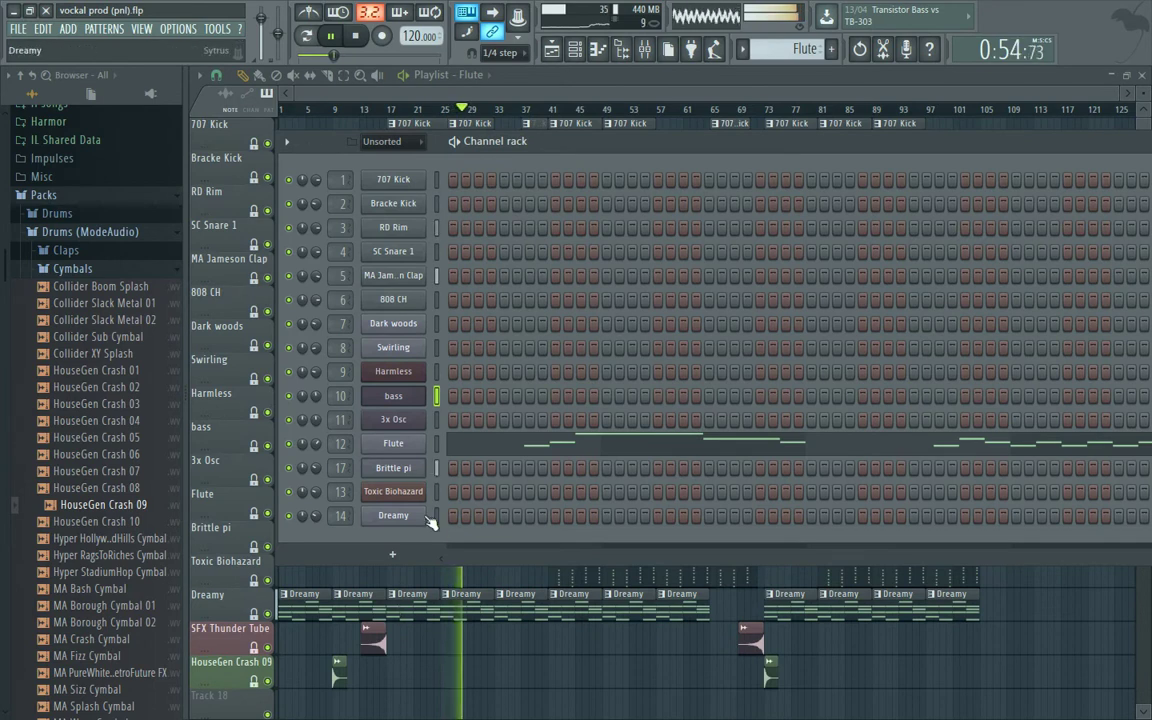
pyautogui.press('KP_Add')
pyautogui.press('F7')
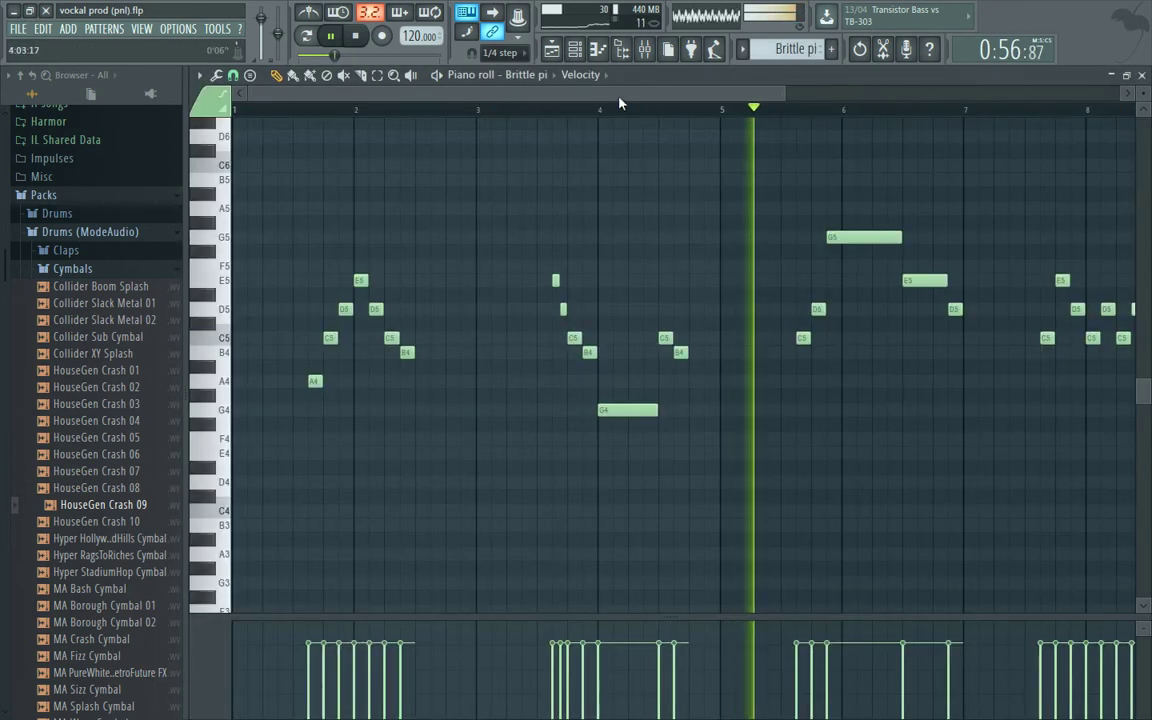
pyautogui.scroll(-2, 642, 116)
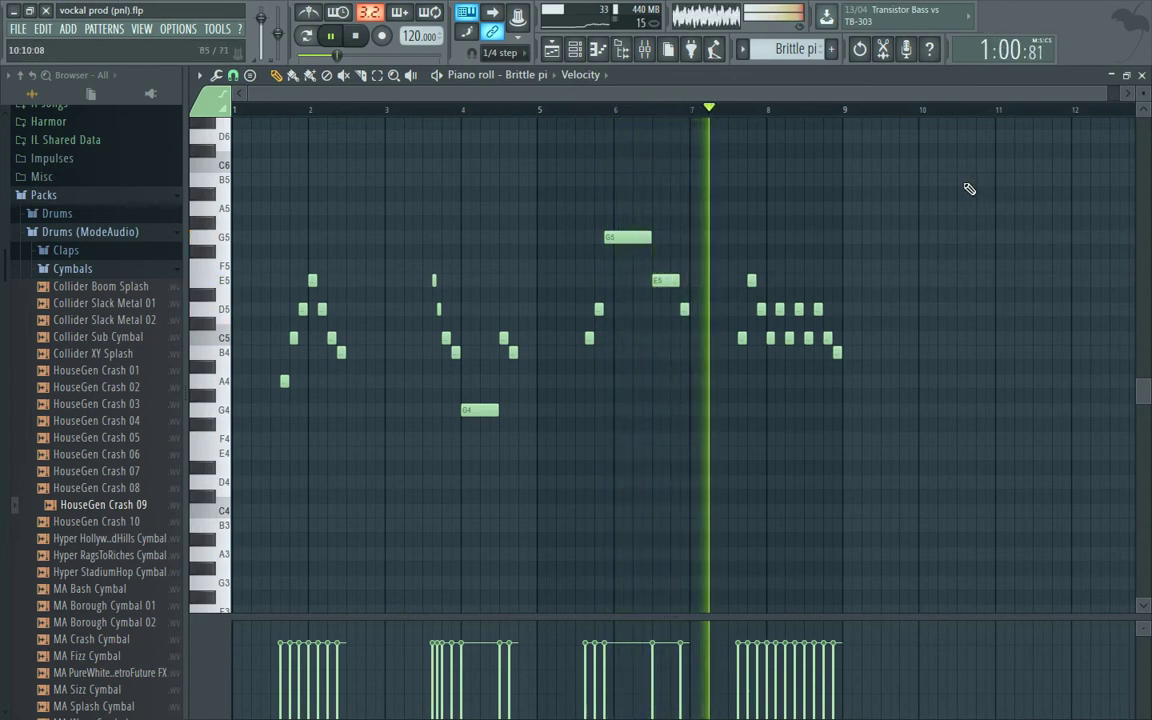
pyautogui.press('F7')
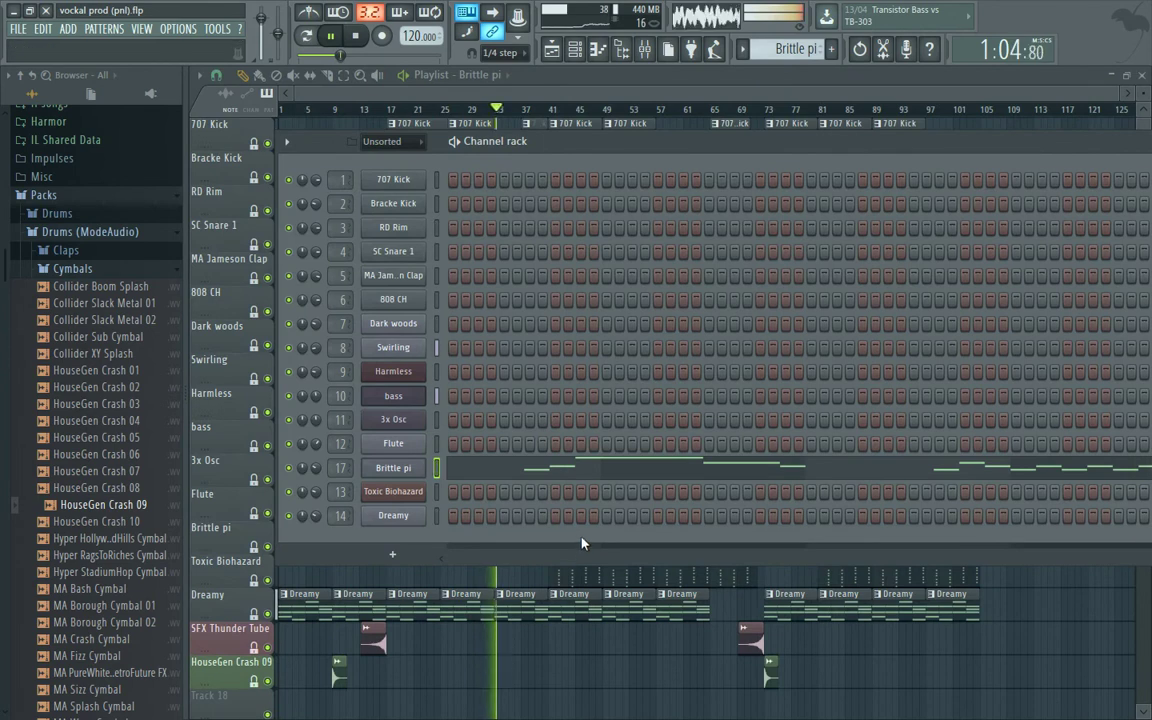
pyautogui.press('KP_Add')
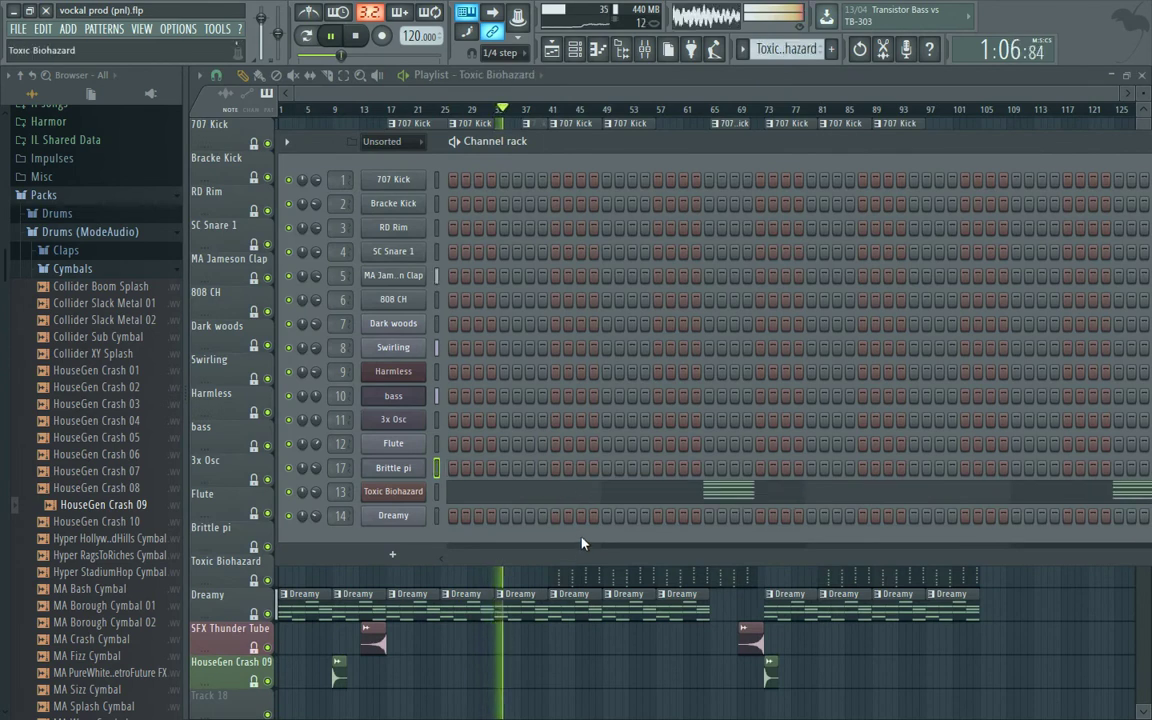
pyautogui.press('KP_Add')
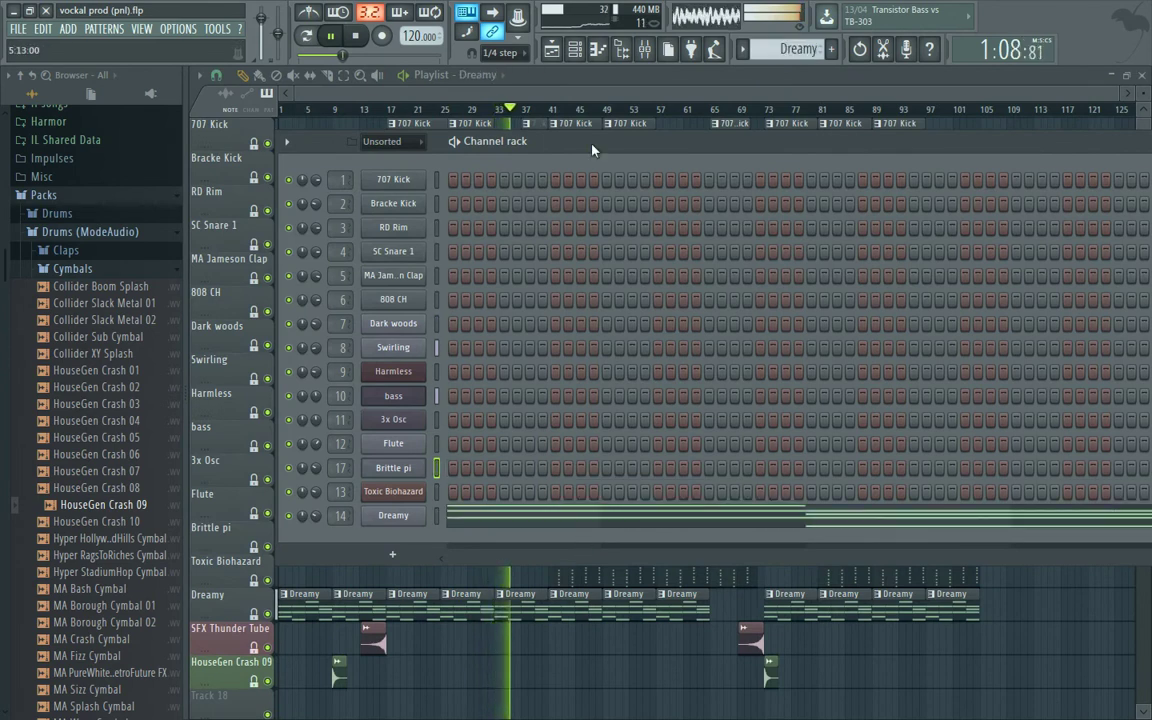
# - Open the mixer maximized and switch its track meters to the scrolling waveform display
pyautogui.click(646, 50)
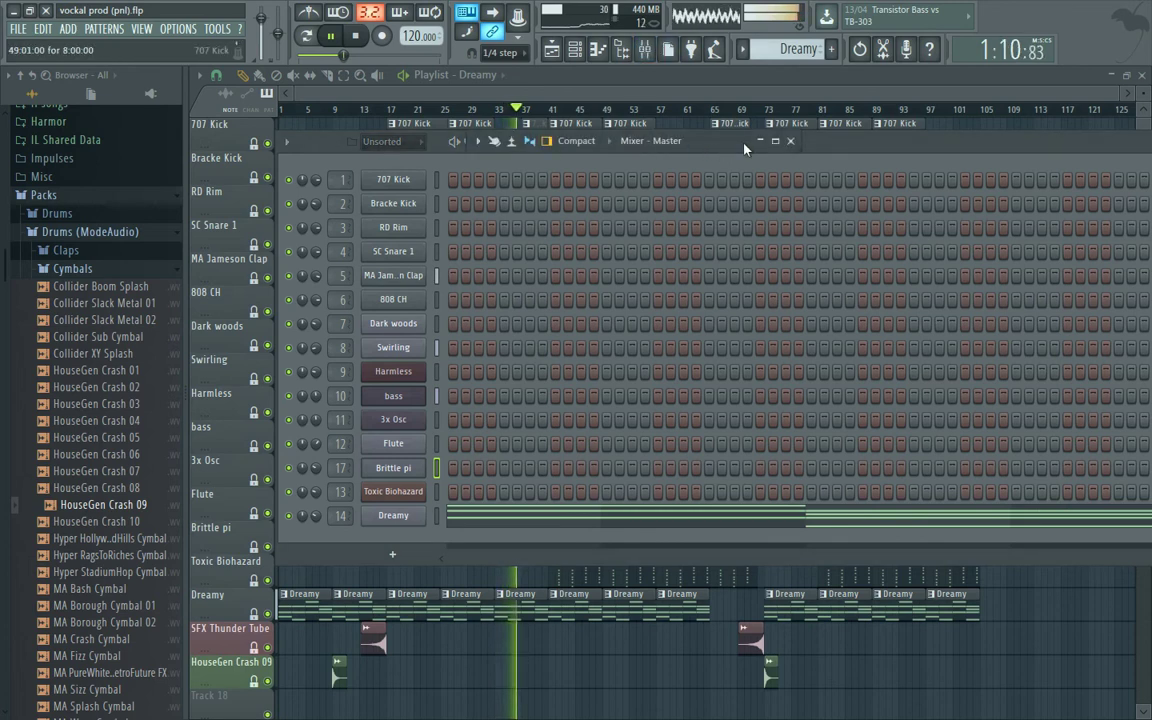
pyautogui.click(777, 145)
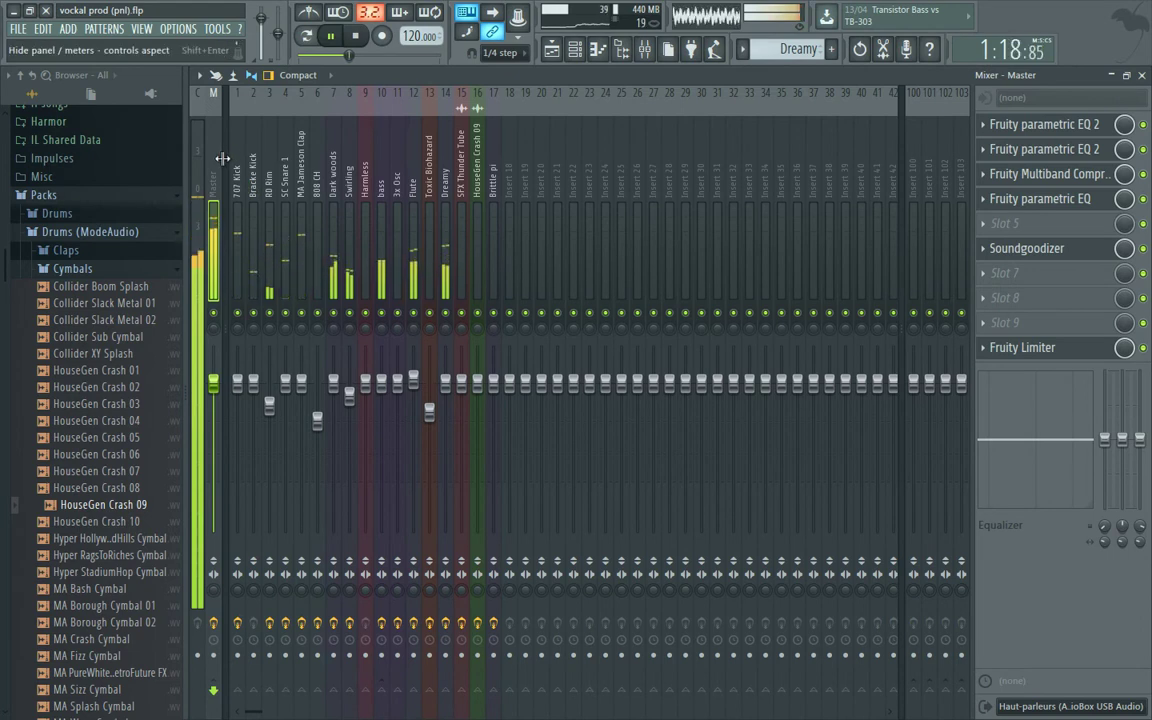
pyautogui.click(234, 76)
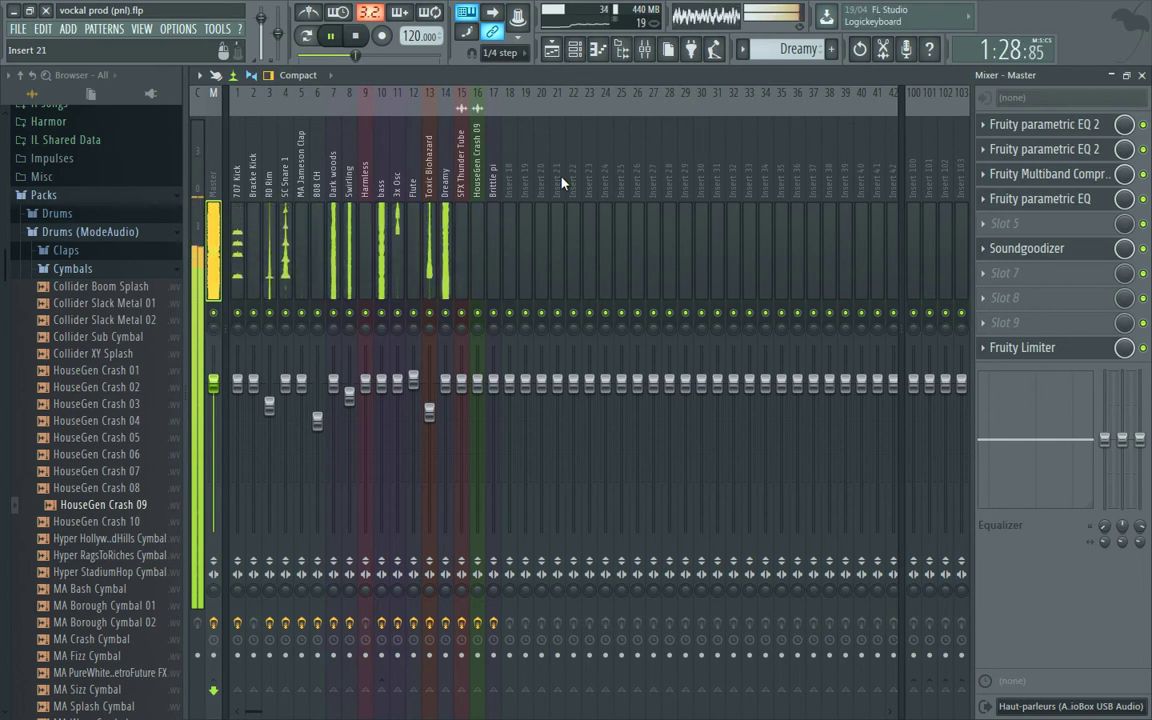
# - Inspect the Master track's two Fruity parametric EQ 2 effects and its Fruity Multiband Compressor, closing each one
pyautogui.click(1034, 126)
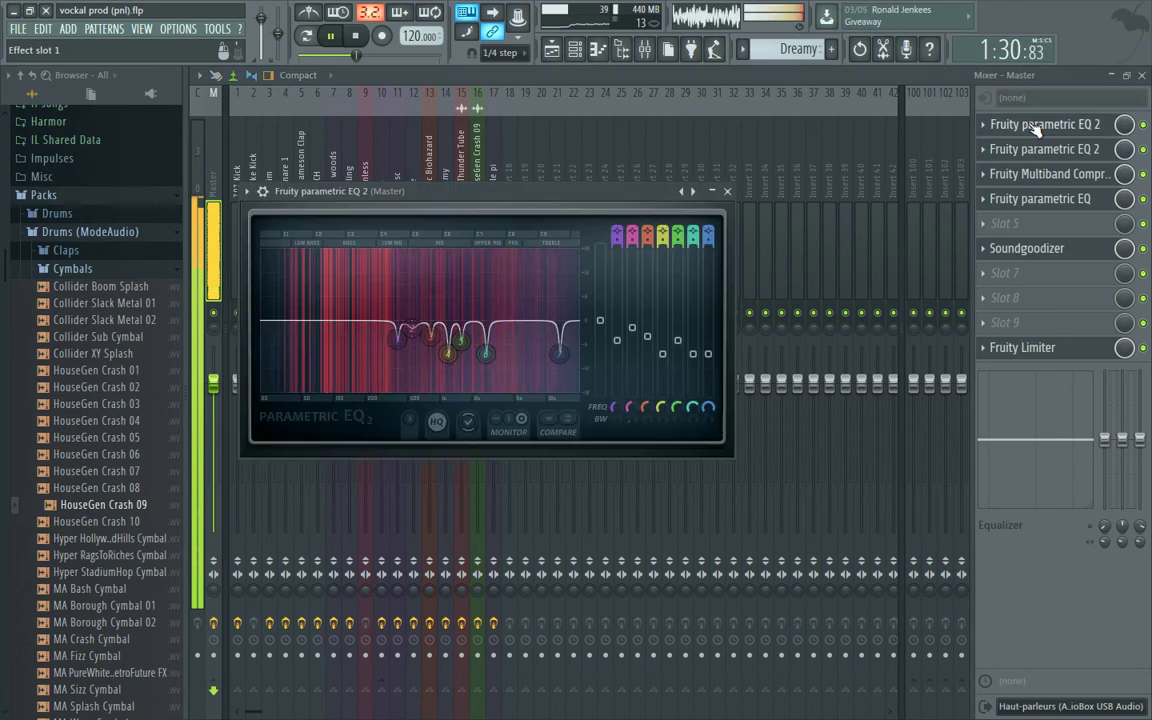
pyautogui.click(1034, 126)
pyautogui.click(1049, 151)
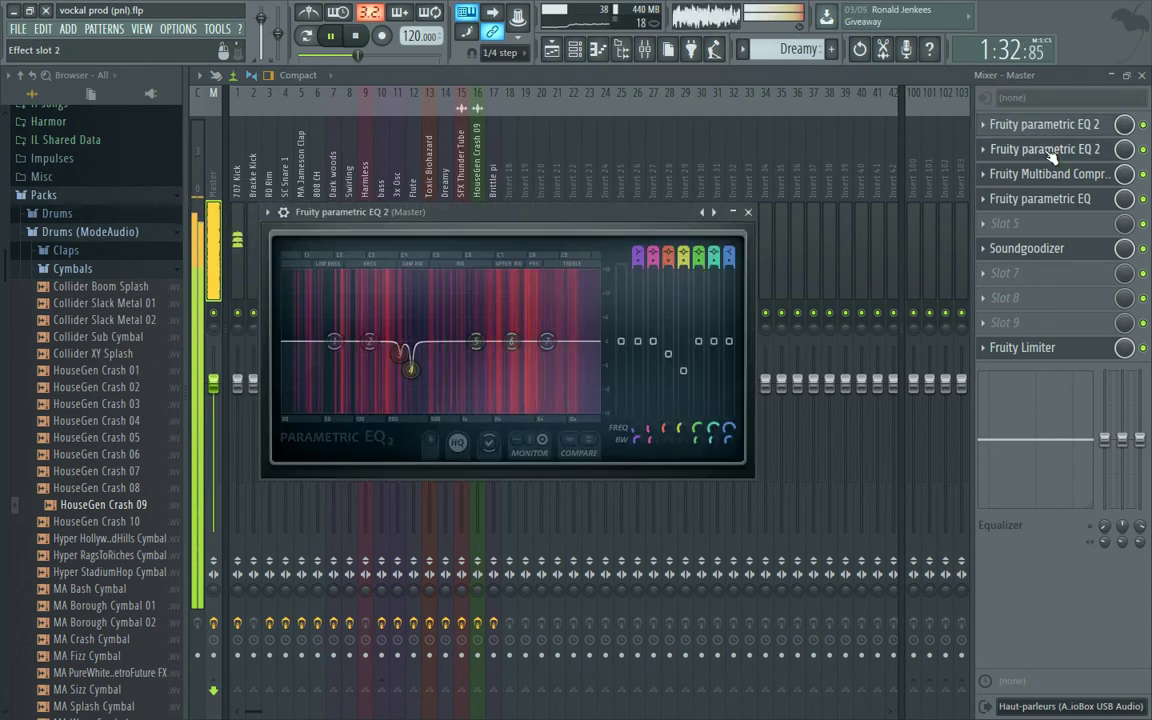
pyautogui.click(1049, 151)
pyautogui.click(1051, 175)
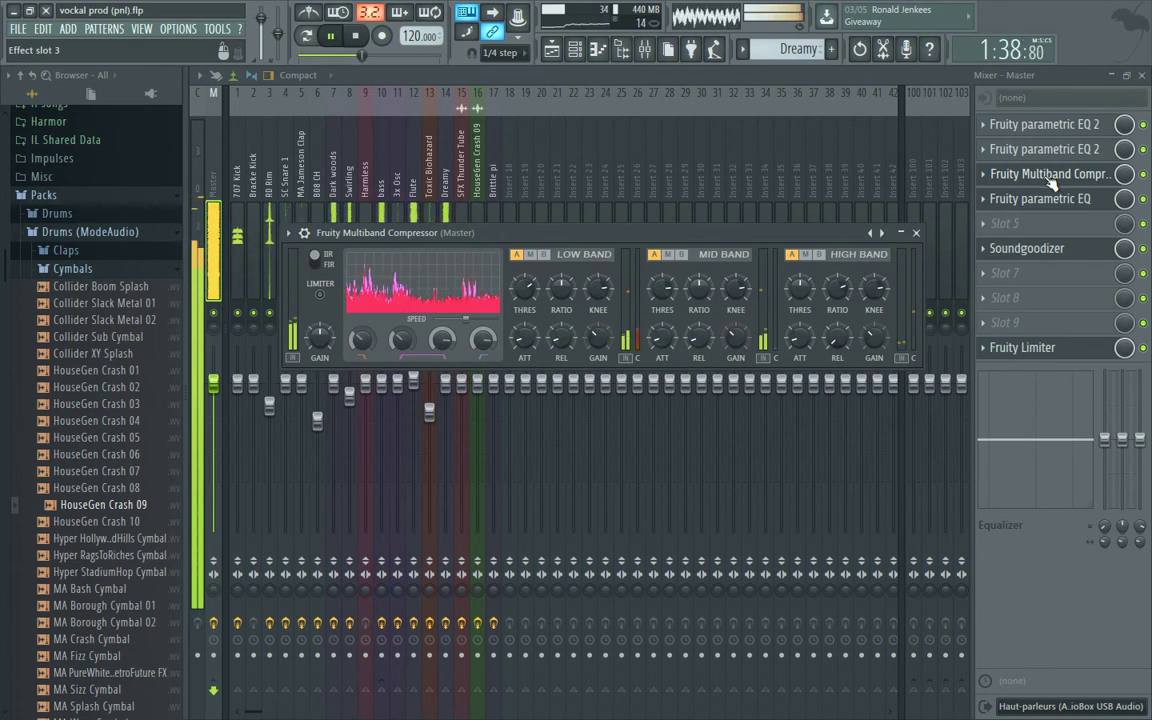
pyautogui.click(1052, 175)
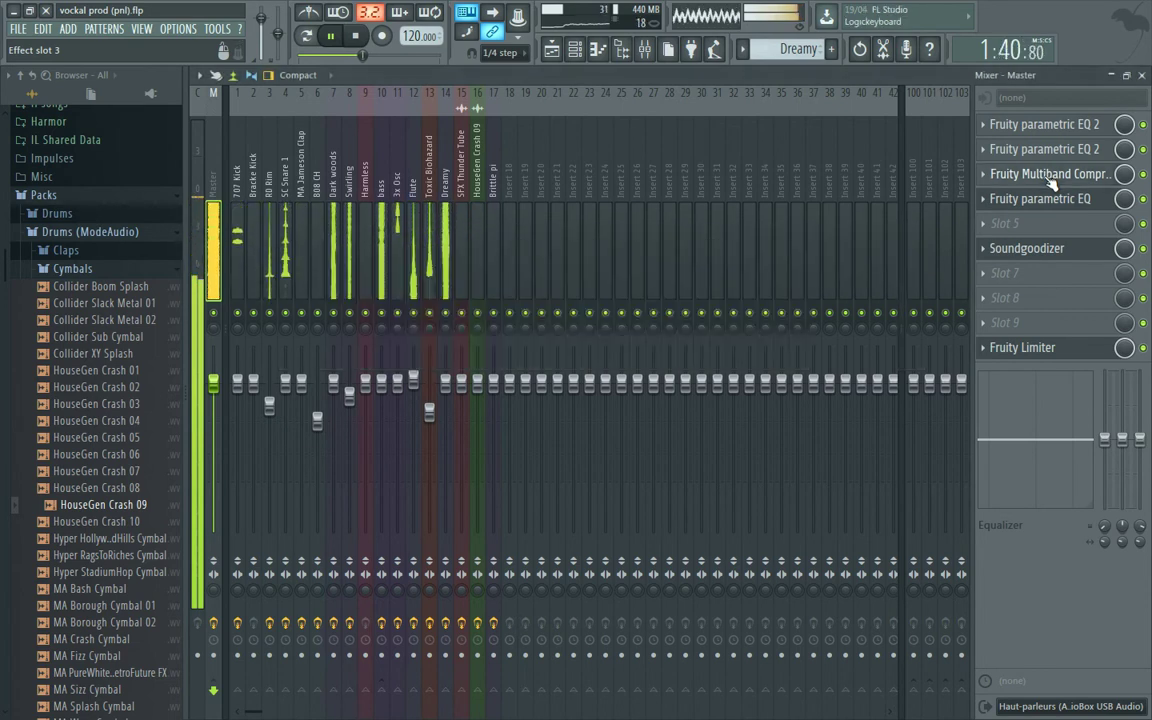
# - Inspect the Master track's Fruity parametric EQ, Soundgoodizer and Fruity Limiter settings
pyautogui.click(1050, 199)
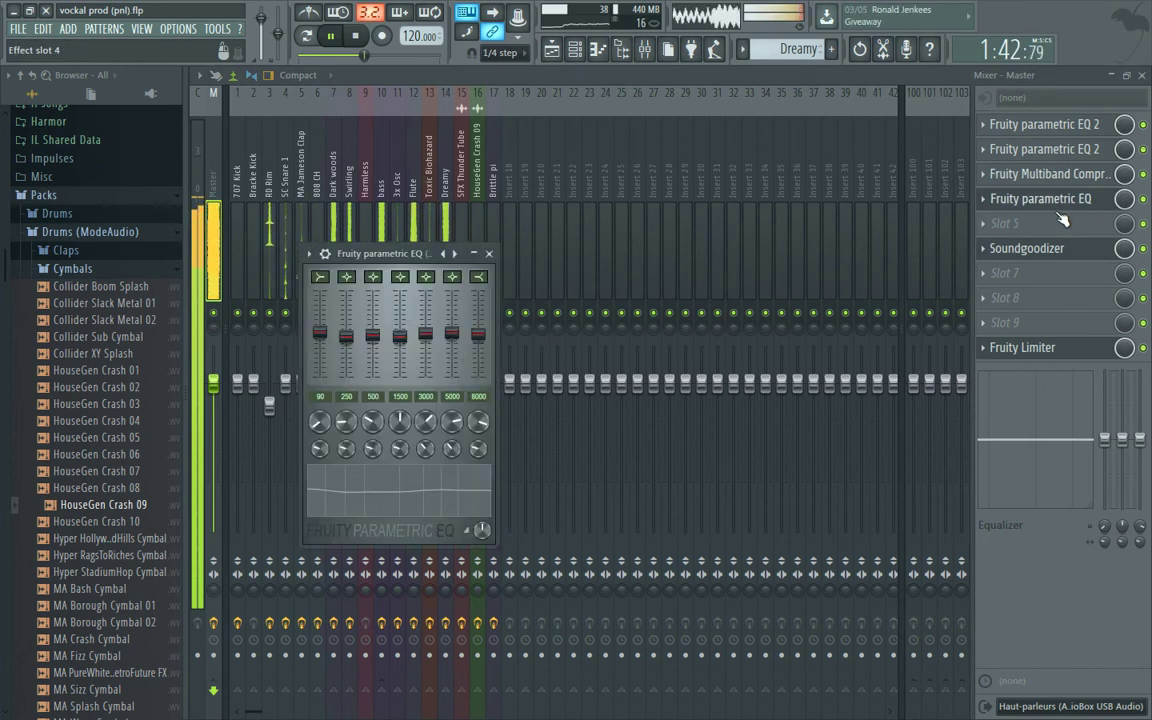
pyautogui.click(1050, 199)
pyautogui.click(1045, 247)
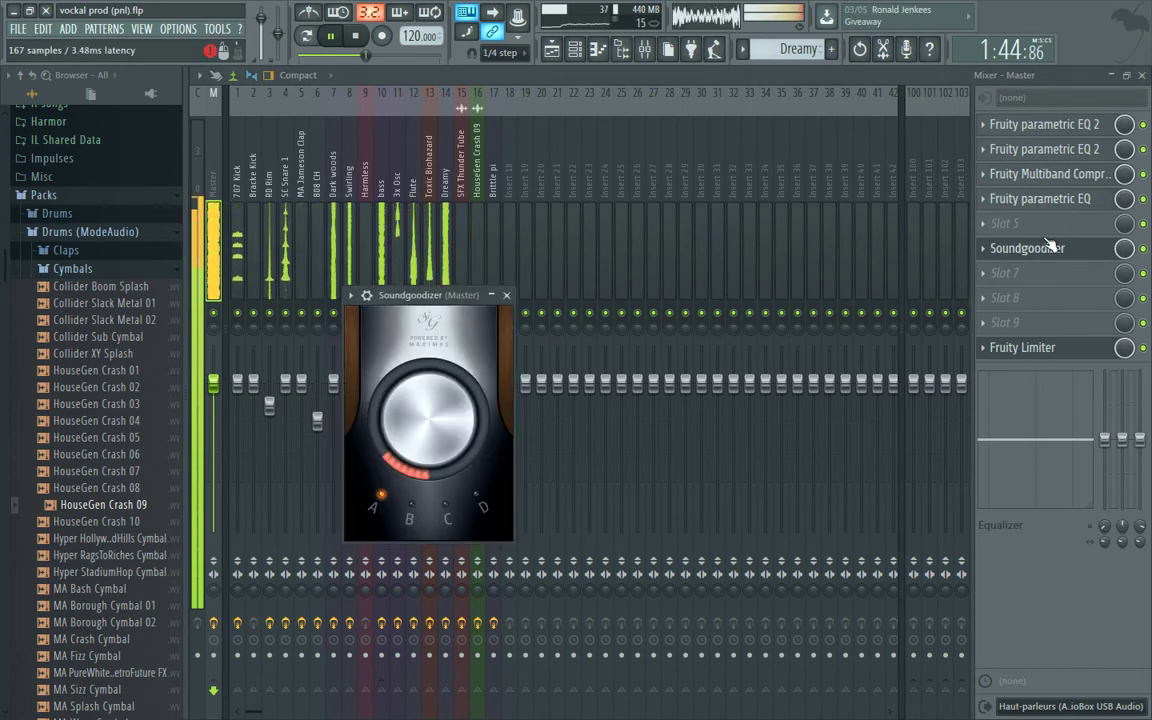
pyautogui.click(1045, 247)
pyautogui.click(1082, 352)
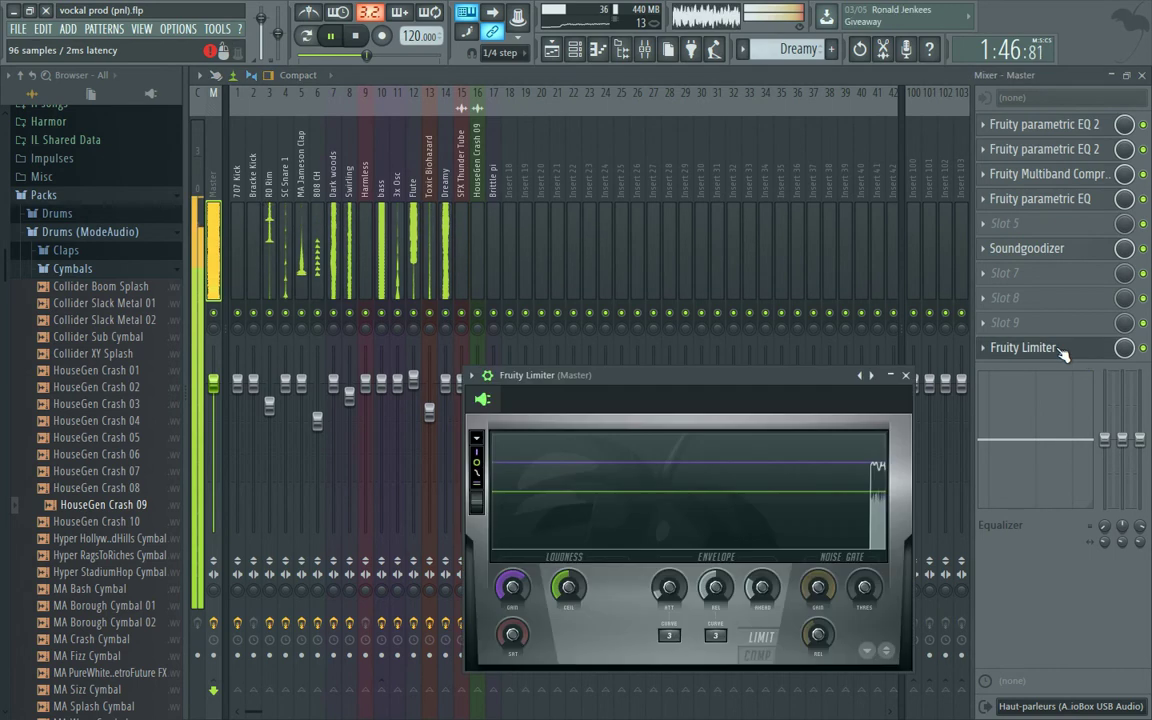
# - Go through the mixer tracks from Dreamy to HouseGen Crash 09 and back to RD Rim, examining each effect chain
pyautogui.click(448, 190)
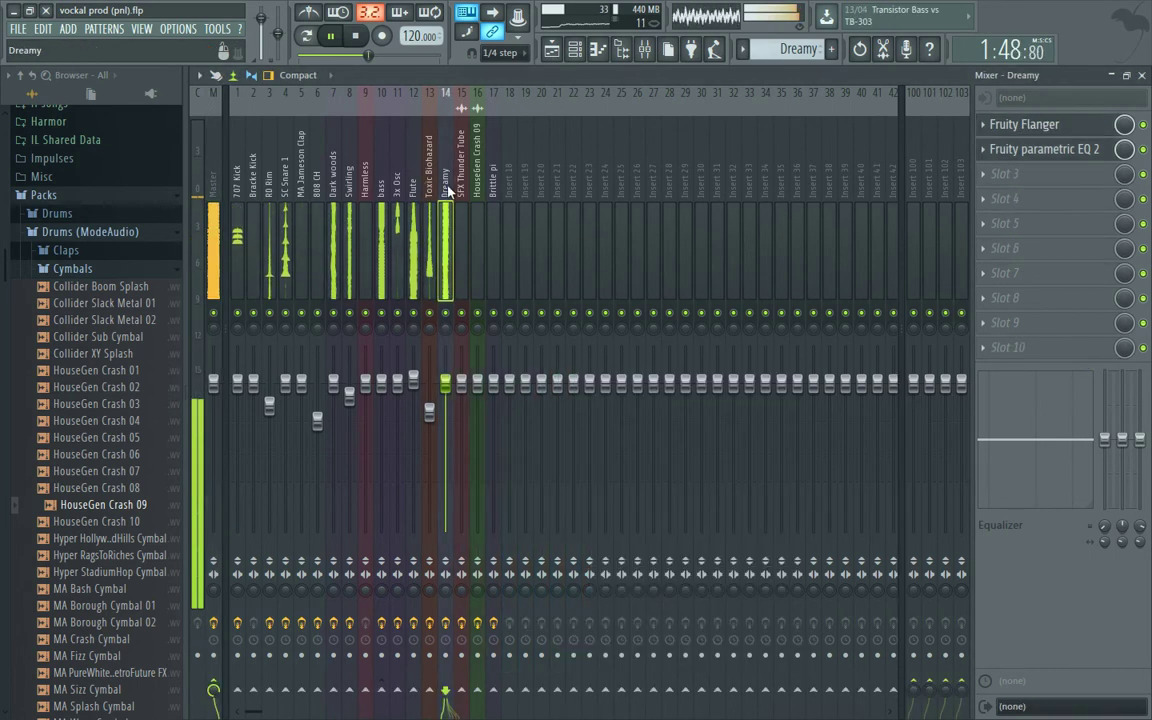
pyautogui.click(463, 180)
pyautogui.press('Right')
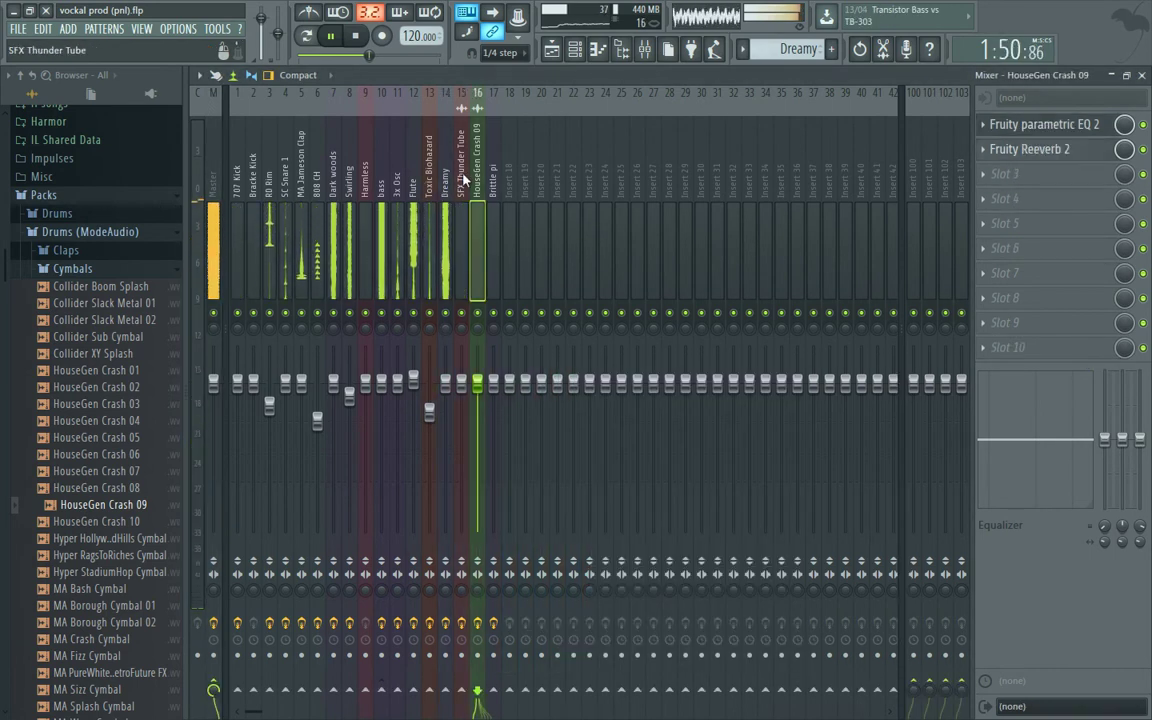
pyautogui.press('Left')
pyautogui.press('Left')
pyautogui.press('Left')
pyautogui.press('Left')
pyautogui.press('Left')
pyautogui.press('Left')
pyautogui.press('Left')
pyautogui.press('Left')
pyautogui.press('Left')
pyautogui.press('Left')
pyautogui.press('Left')
pyautogui.press('Left')
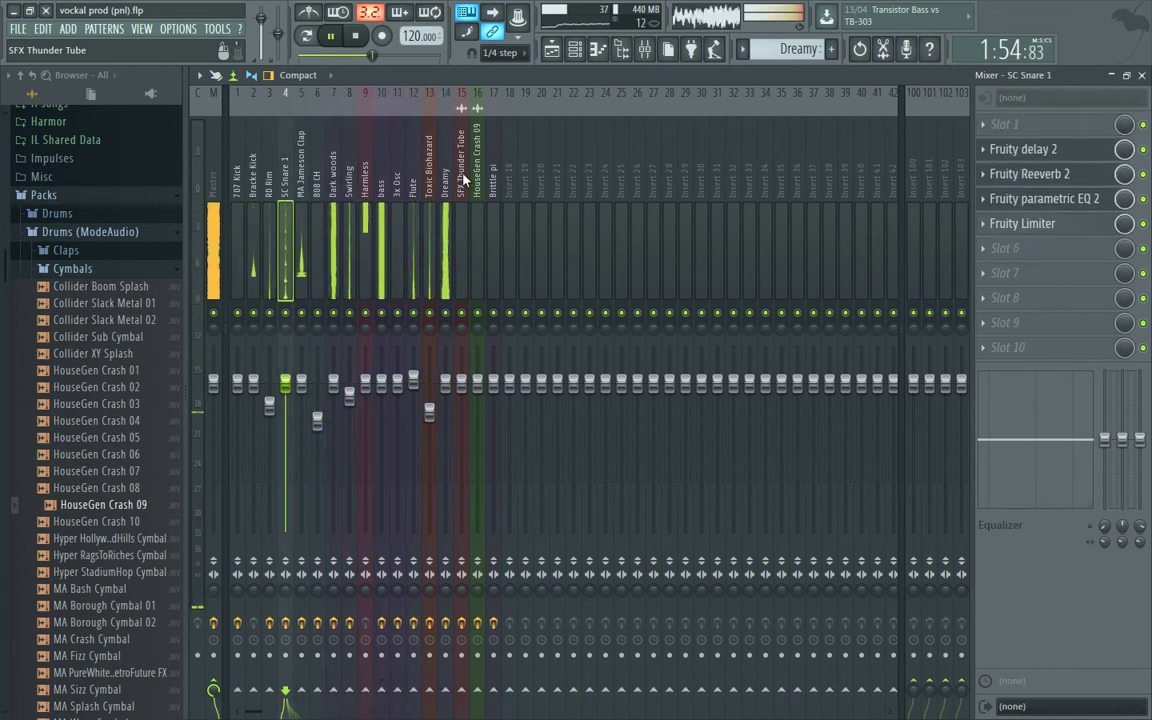
pyautogui.press('Left')
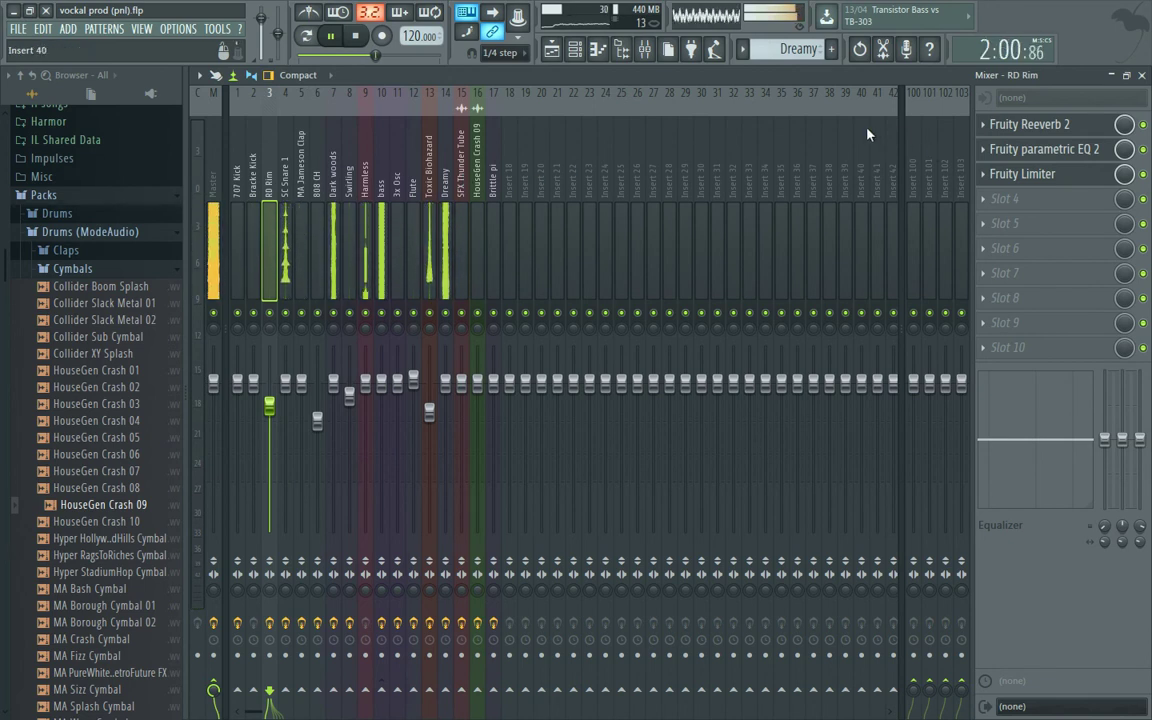
# - Move the Master track's Fruity Limiter up to slot 9 and load Wave Candy into slot 10
pyautogui.click(207, 192)
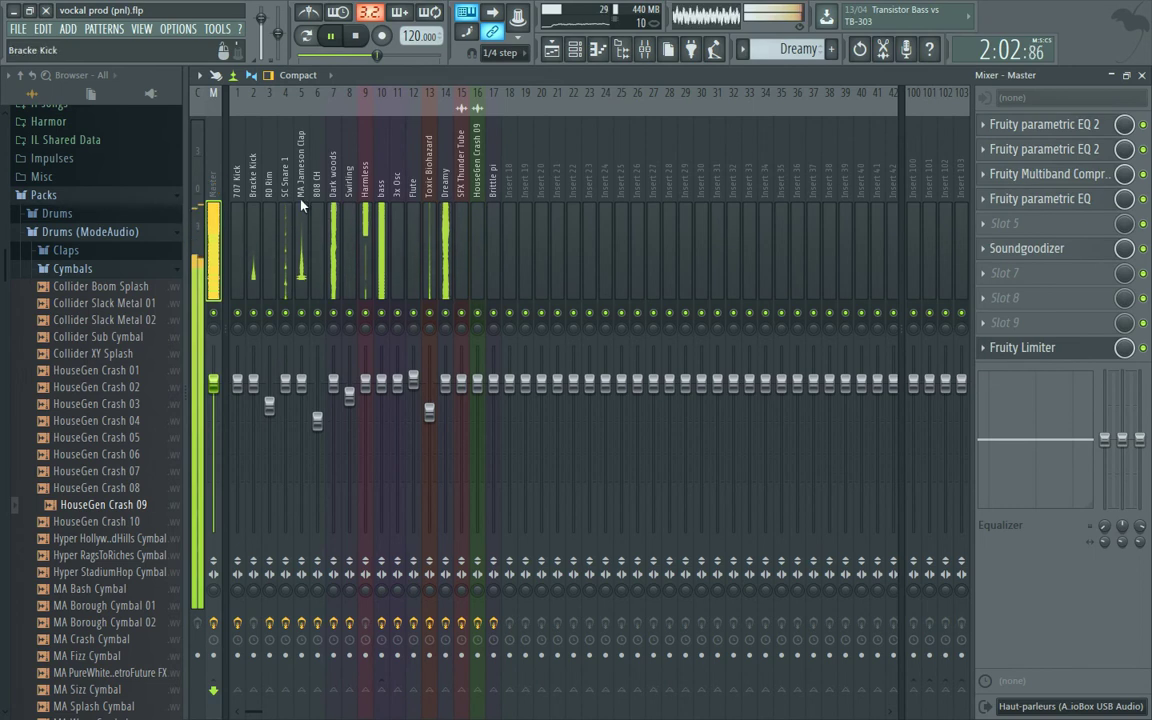
pyautogui.click(986, 349)
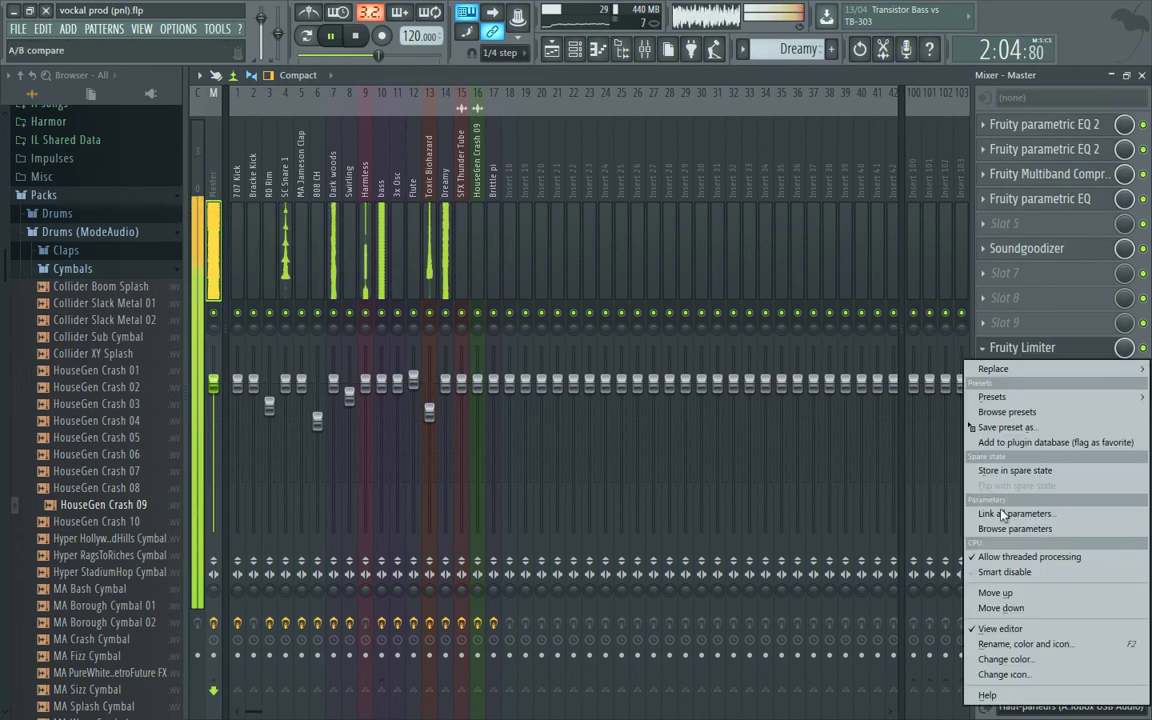
pyautogui.click(996, 593)
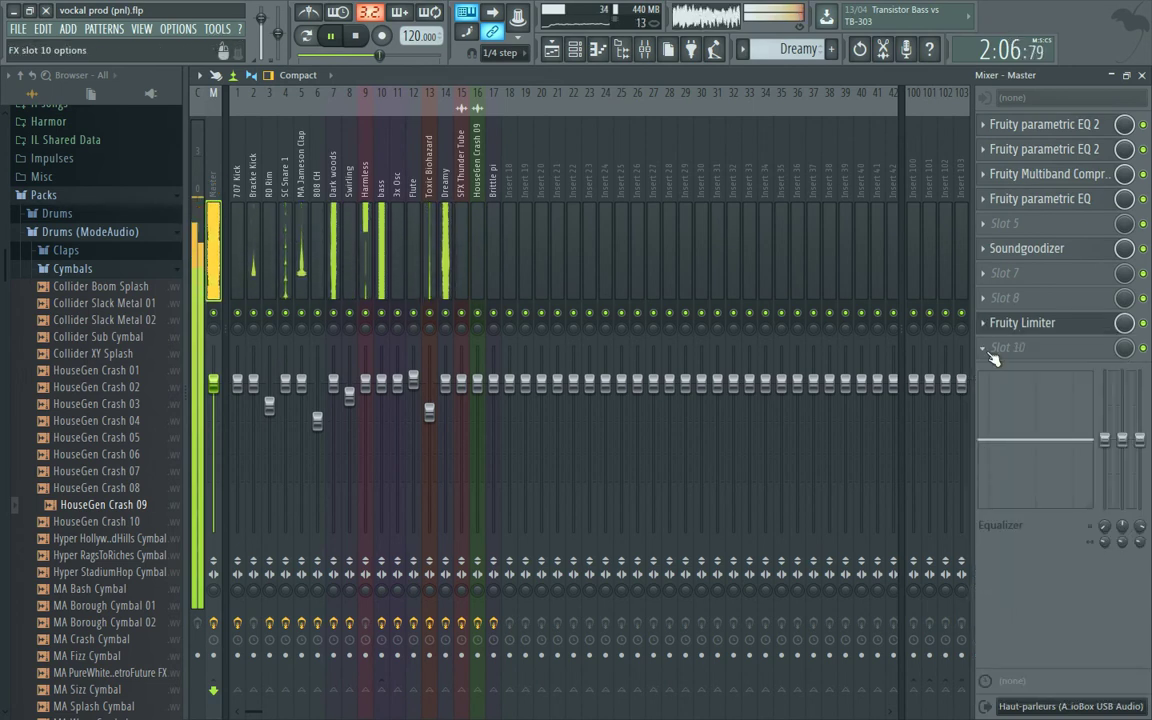
pyautogui.click(988, 350)
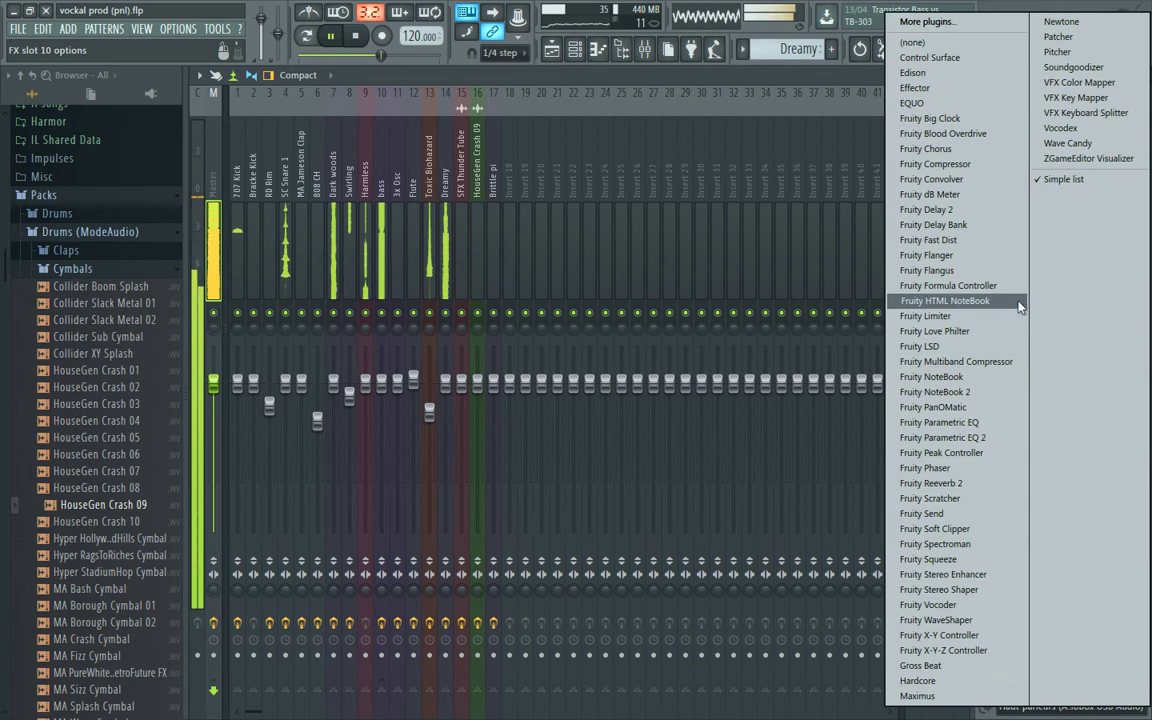
pyautogui.click(1065, 144)
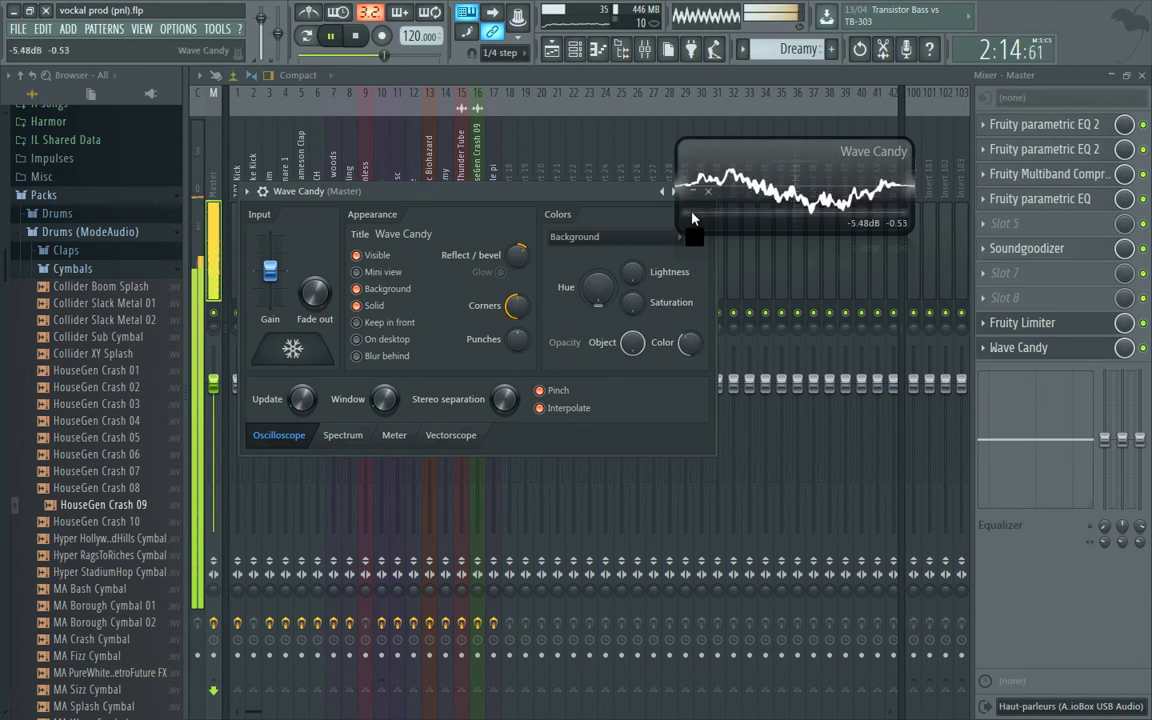
# - Enlarge the Wave Candy display in width and height, and switch through the Vectorscope and Meter views to Spectrum
pyautogui.moveTo(675, 195); pyautogui.dragTo(350, 195)
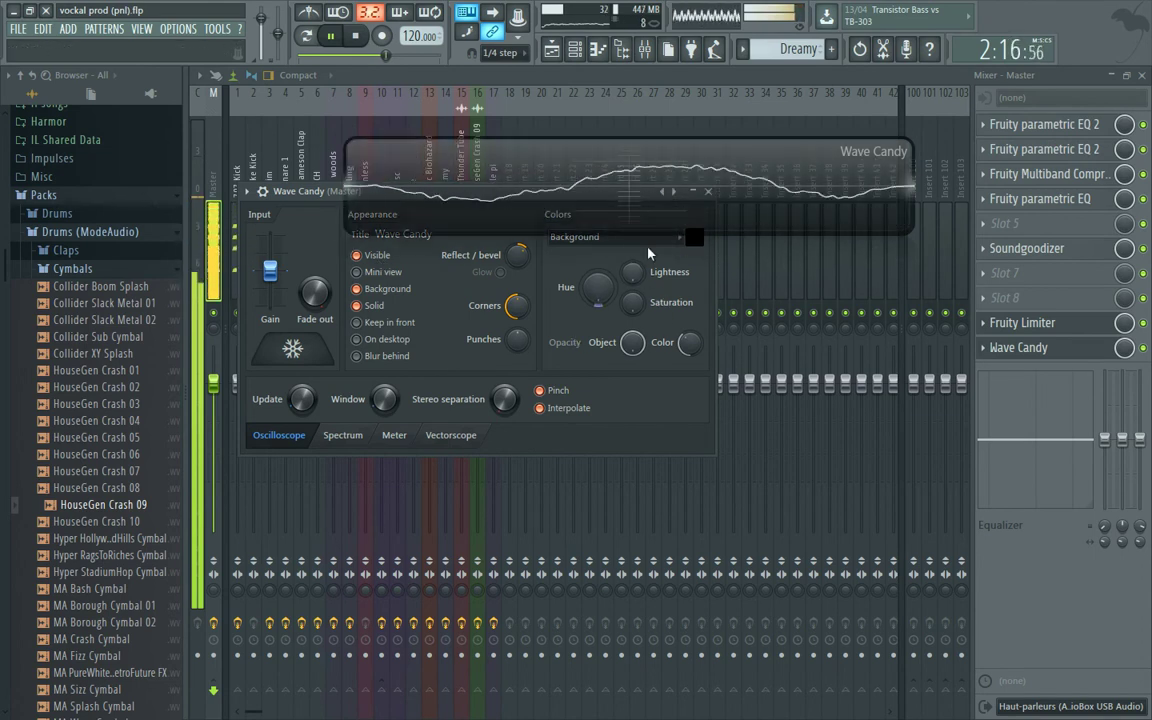
pyautogui.moveTo(651, 268); pyautogui.dragTo(650, 398)
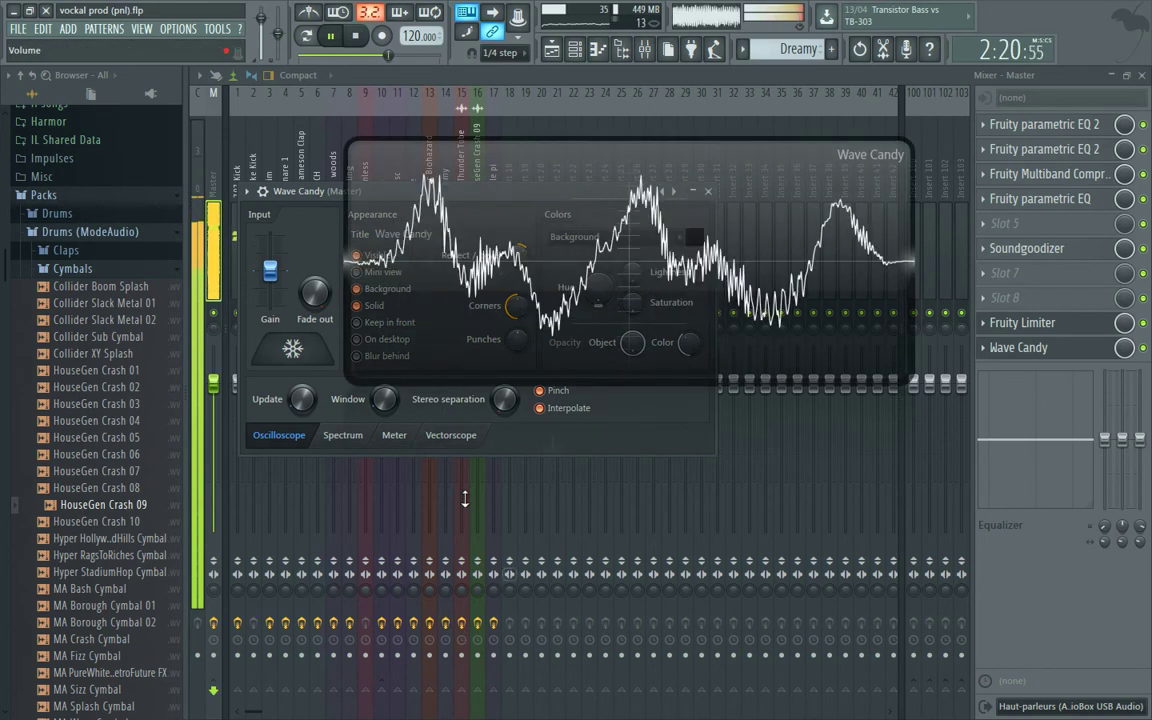
pyautogui.click(458, 438)
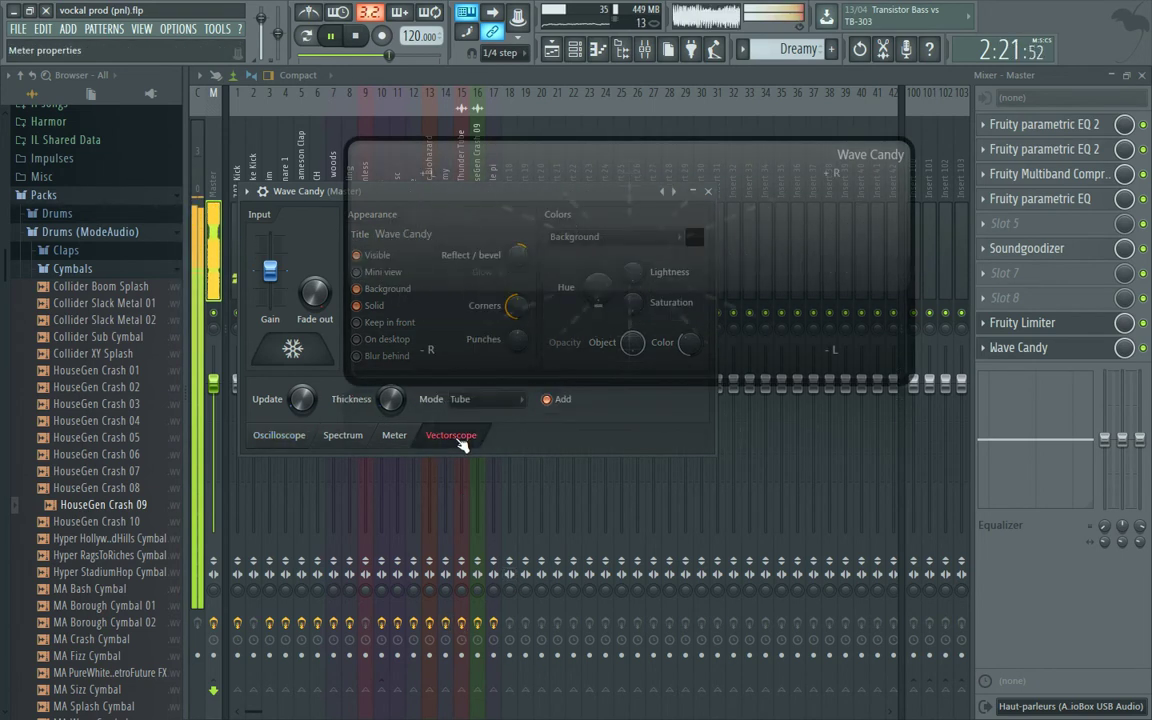
pyautogui.click(393, 437)
pyautogui.click(344, 437)
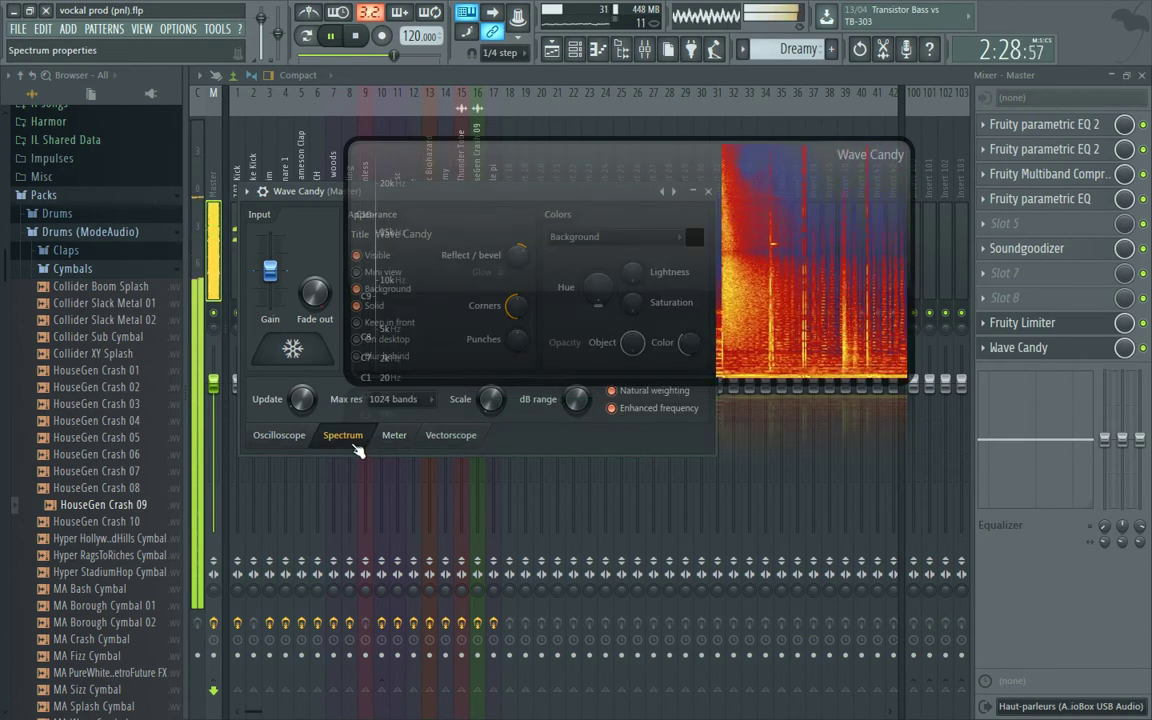
# - Save the project and stop the song playback
pyautogui.hotkey('ctrl', 's')
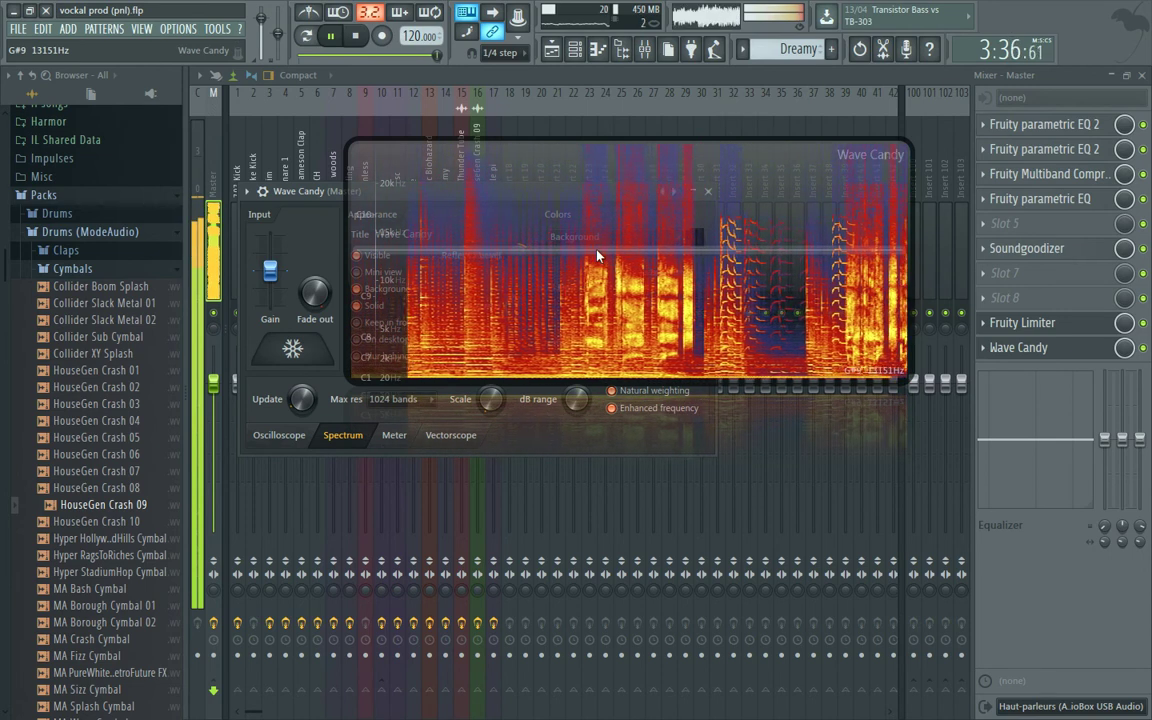
pyautogui.press('space')
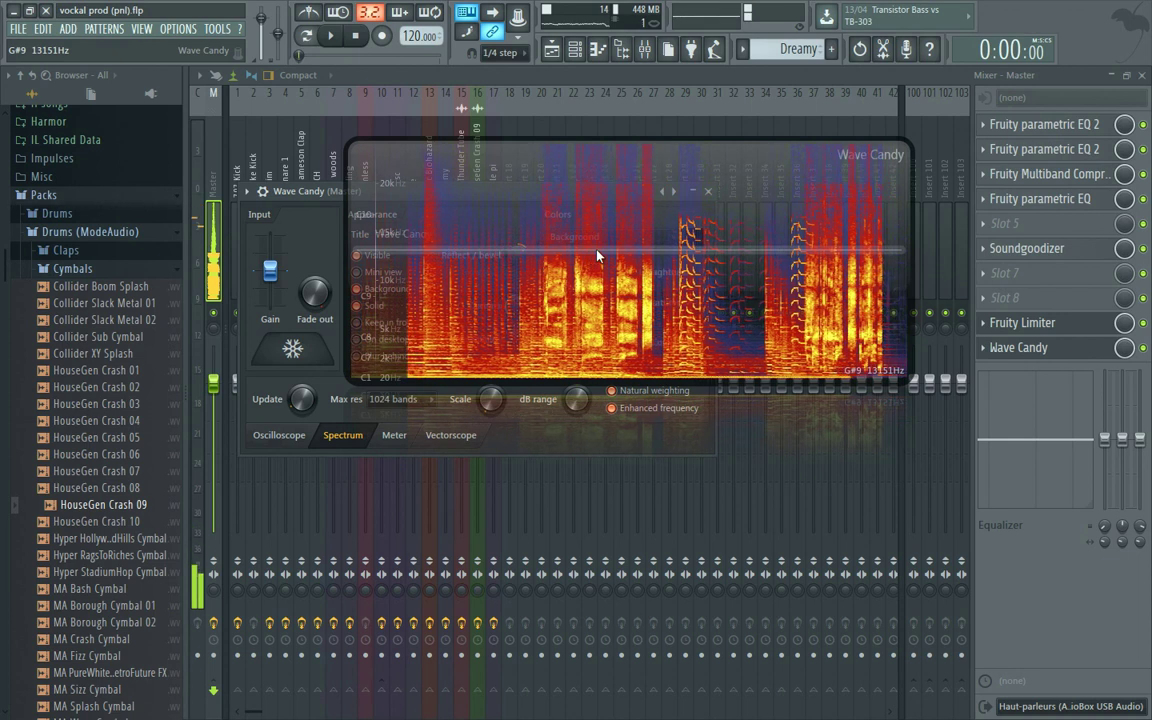